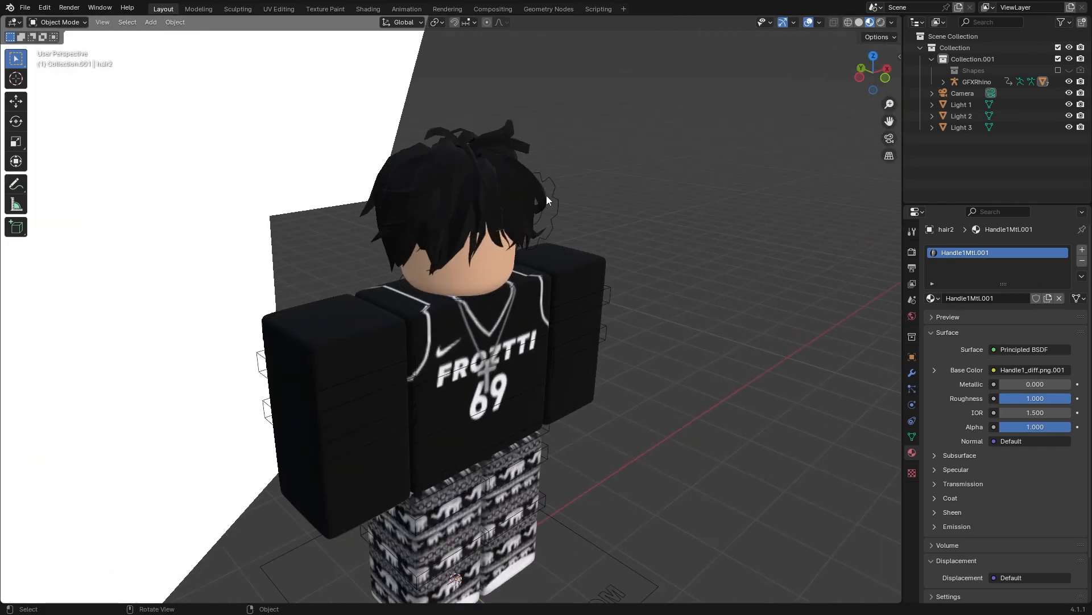
# Examine the character and the three emissive light planes around it, including in rendered shading and through the camera.
pyautogui.scroll(-3, 545, 201)
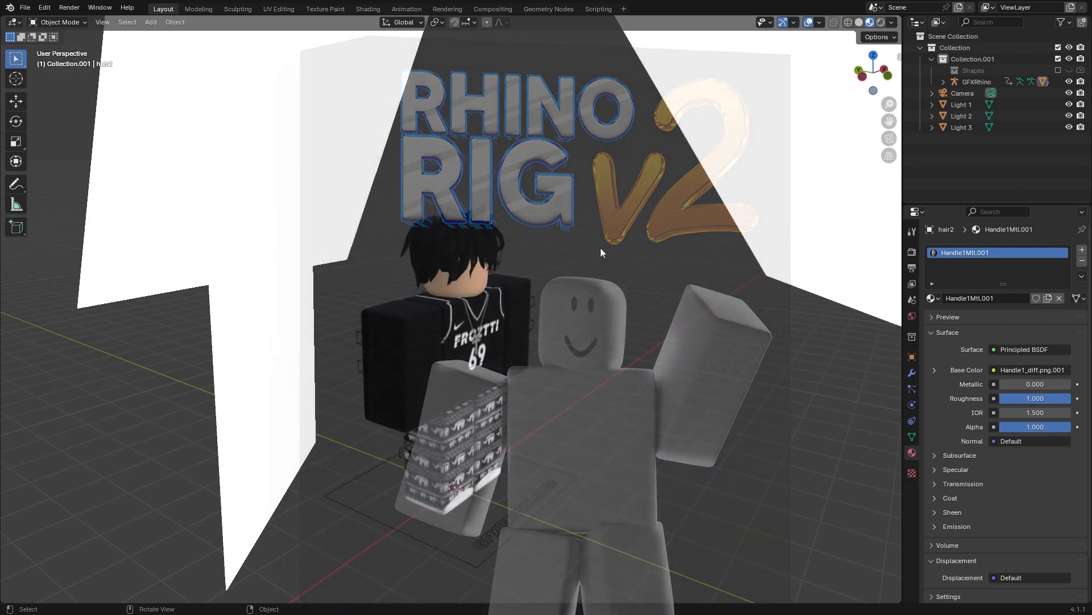
pyautogui.moveTo(600, 248)
pyautogui.mouseDown(button='middle')
pyautogui.moveTo(504, 238)
pyautogui.moveTo(518, 216)
pyautogui.moveTo(566, 224)
pyautogui.moveTo(603, 262)
pyautogui.mouseUp(button='middle')
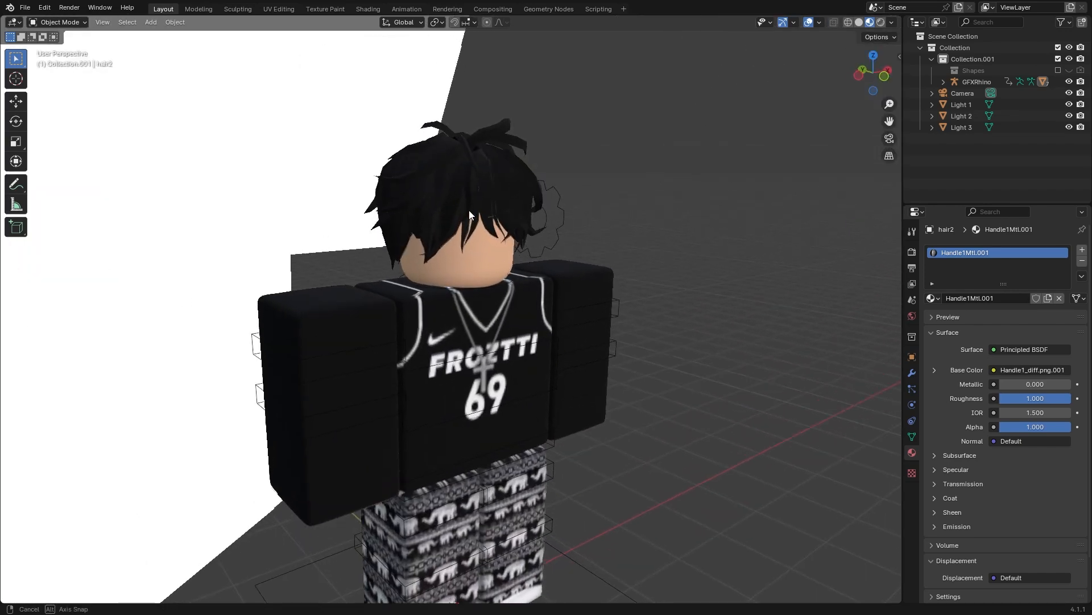
pyautogui.scroll(-5, 454, 183)
pyautogui.click(691, 171)
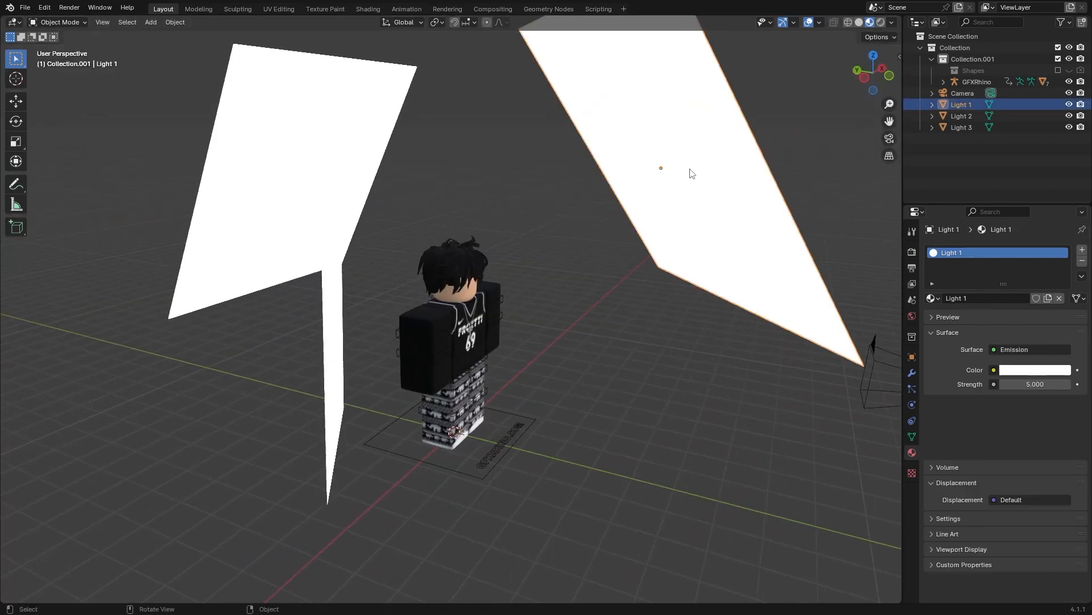
pyautogui.click(338, 311)
pyautogui.click(257, 129)
pyautogui.moveTo(421, 199)
pyautogui.mouseDown(button='middle')
pyautogui.moveTo(359, 193)
pyautogui.moveTo(422, 197)
pyautogui.mouseUp(button='middle')
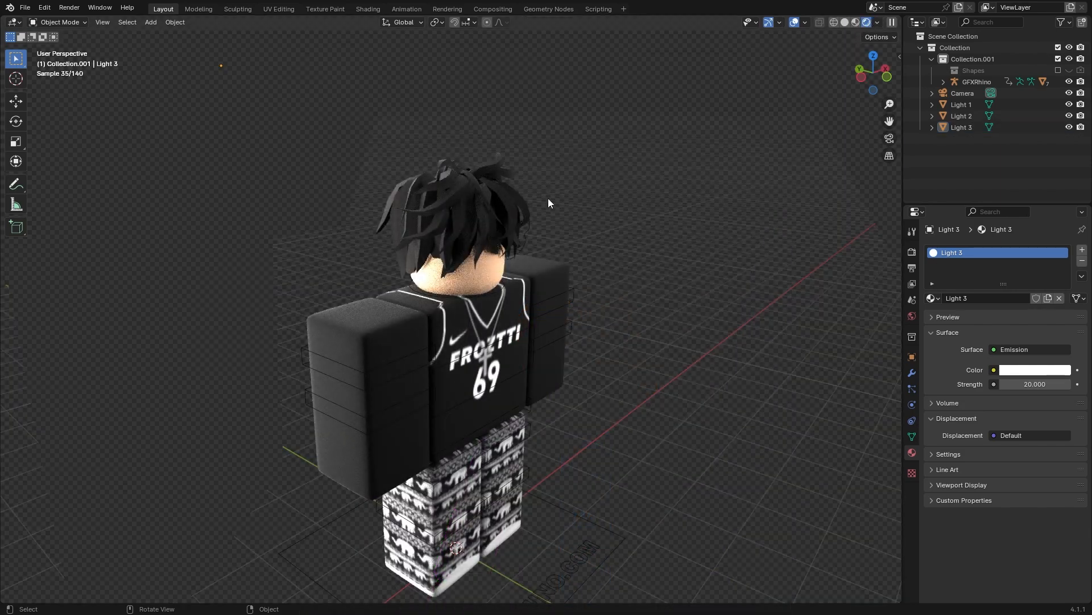
pyautogui.scroll(-3, 540, 200)
pyautogui.scroll(-1, 519, 199)
pyautogui.moveTo(487, 213); pyautogui.dragTo(442, 267, button='middle')
pyautogui.click(888, 139)
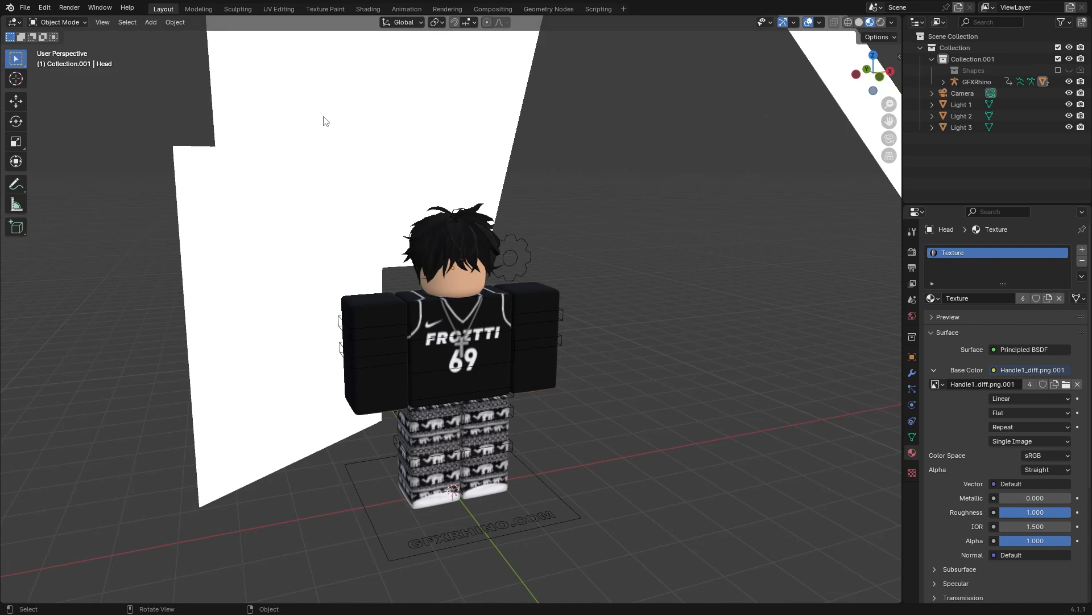
pyautogui.scroll(-3, 486, 153)
pyautogui.moveTo(485, 152)
pyautogui.mouseDown(button='middle')
pyautogui.moveTo(588, 152)
pyautogui.moveTo(493, 166)
pyautogui.mouseUp(button='middle')
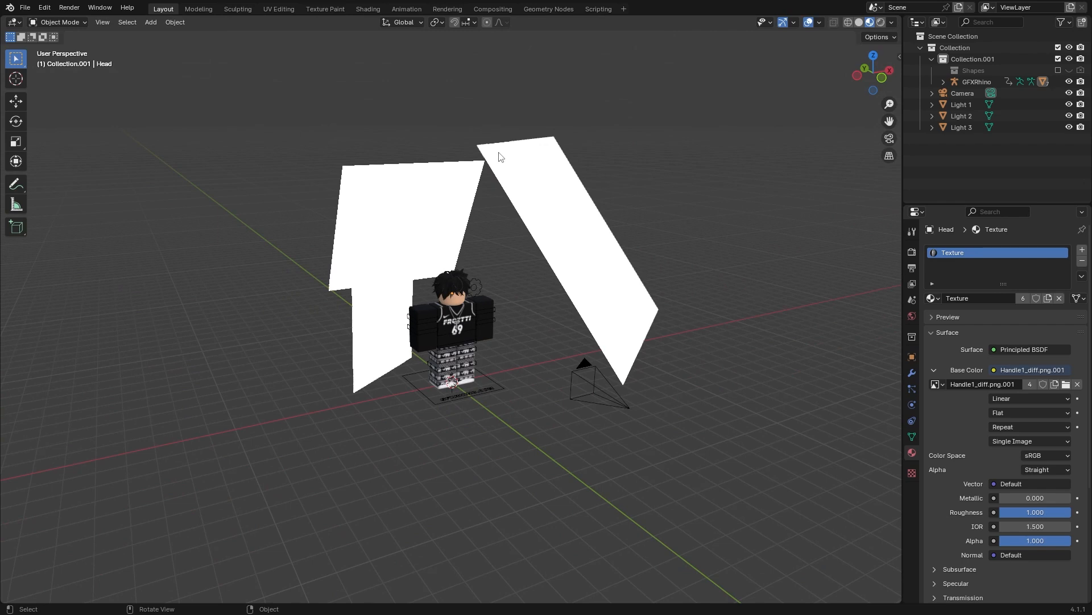
pyautogui.scroll(6, 477, 159)
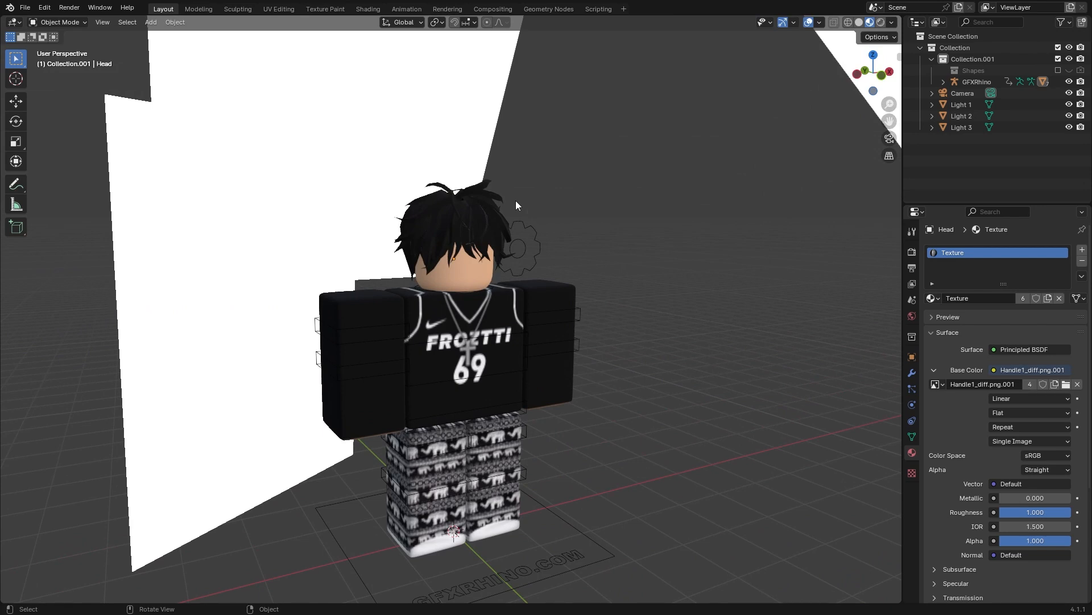
# Check the rig's separate upper-body objects by selecting the arm, head, hair and torso in turn.
pyautogui.scroll(5, 426, 234)
pyautogui.click(285, 293)
pyautogui.click(467, 286)
pyautogui.click(465, 205)
pyautogui.click(196, 265)
pyautogui.click(351, 295)
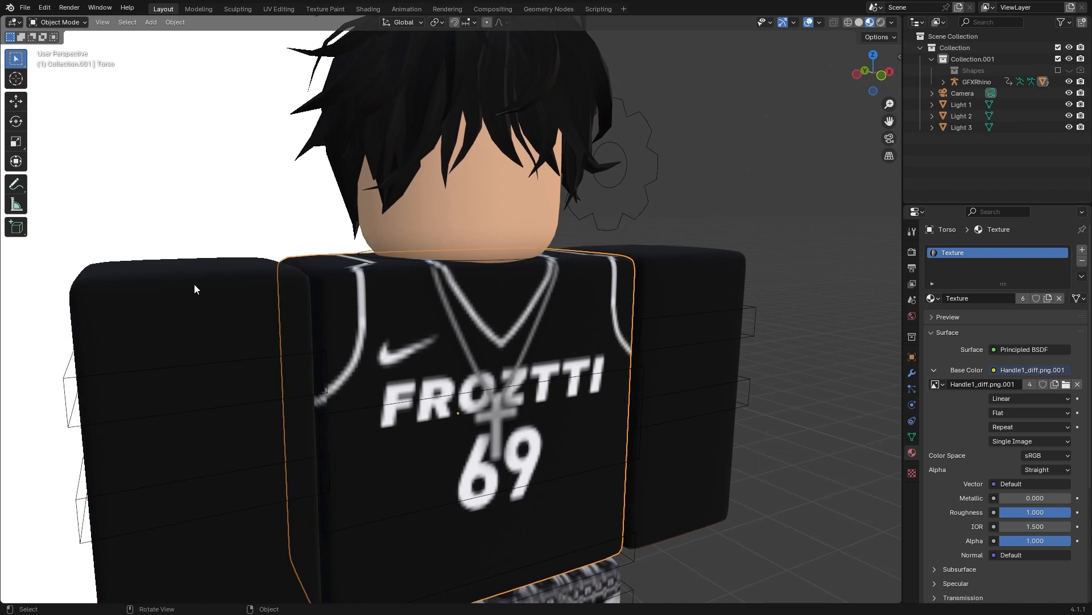
# Expand the GFXRhino rig in the outliner and go through its body part objects.
pyautogui.click(943, 82)
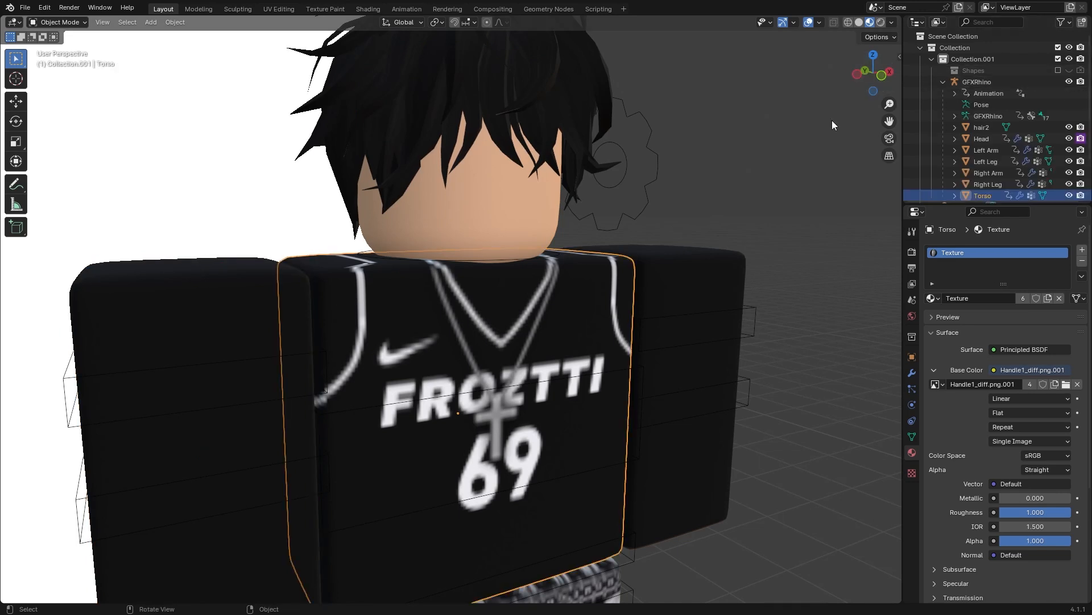
pyautogui.scroll(-2, 698, 153)
pyautogui.scroll(-1, 947, 88)
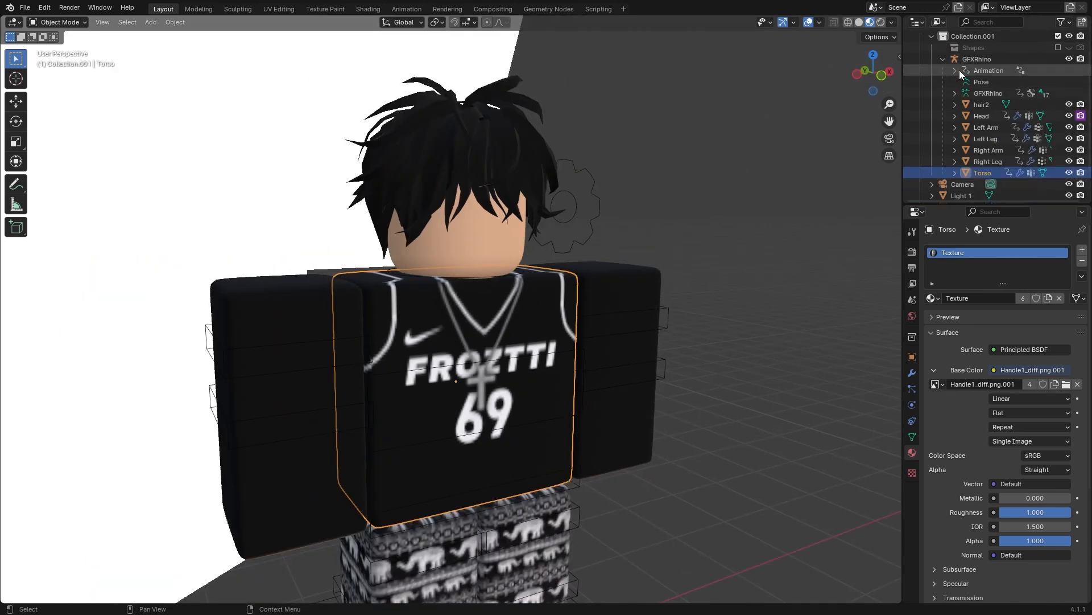
pyautogui.scroll(1, 988, 85)
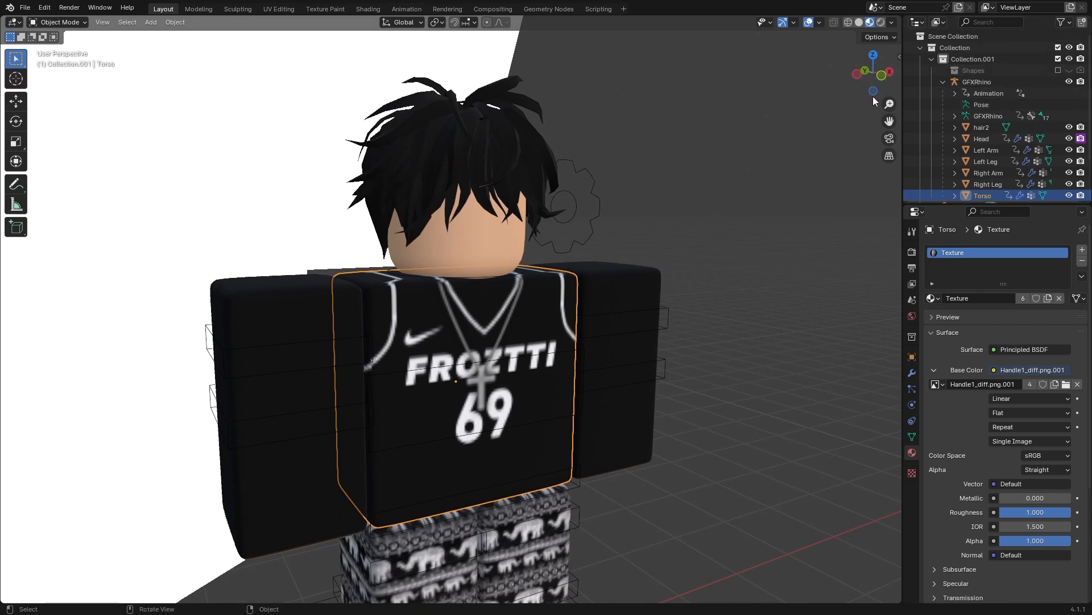
pyautogui.scroll(-3, 975, 105)
pyautogui.click(818, 152)
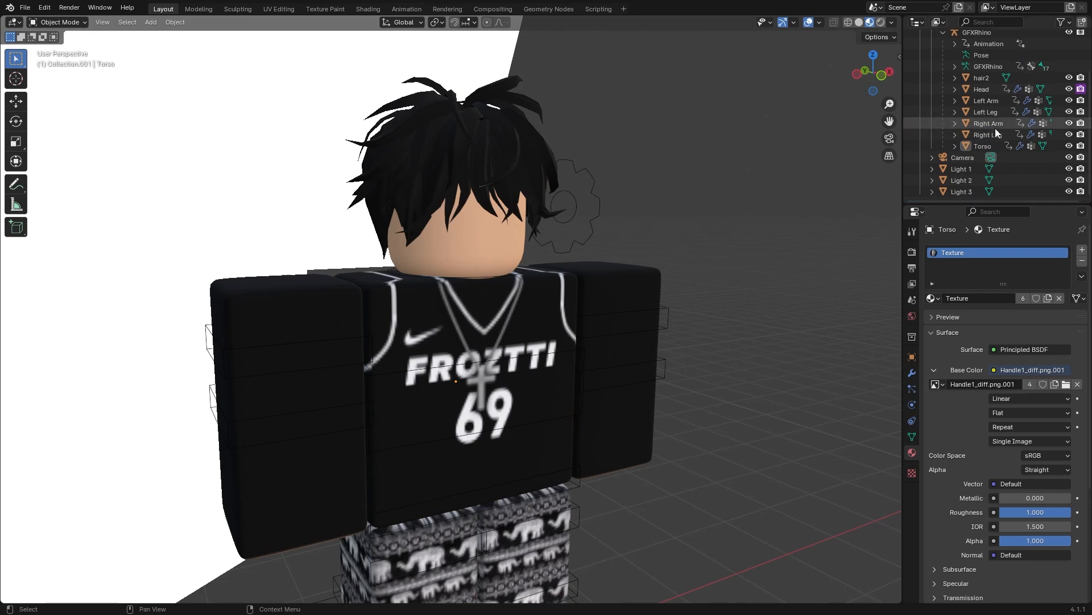
pyautogui.scroll(2, 949, 102)
pyautogui.click(981, 171)
pyautogui.click(981, 190)
pyautogui.click(981, 169)
pyautogui.click(981, 144)
# Check which objects form the arms, torso and legs by selecting them one after another on the model.
pyautogui.click(735, 181)
pyautogui.click(273, 284)
pyautogui.click(399, 284)
pyautogui.click(627, 297)
pyautogui.scroll(-4, 560, 347)
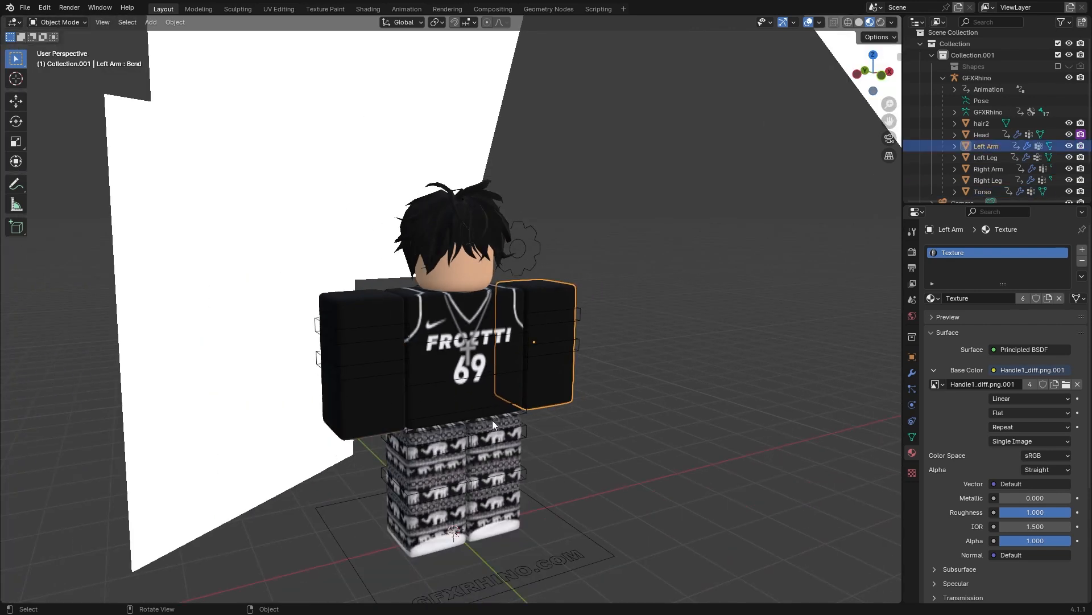
pyautogui.click(492, 422)
pyautogui.click(406, 437)
pyautogui.click(418, 437)
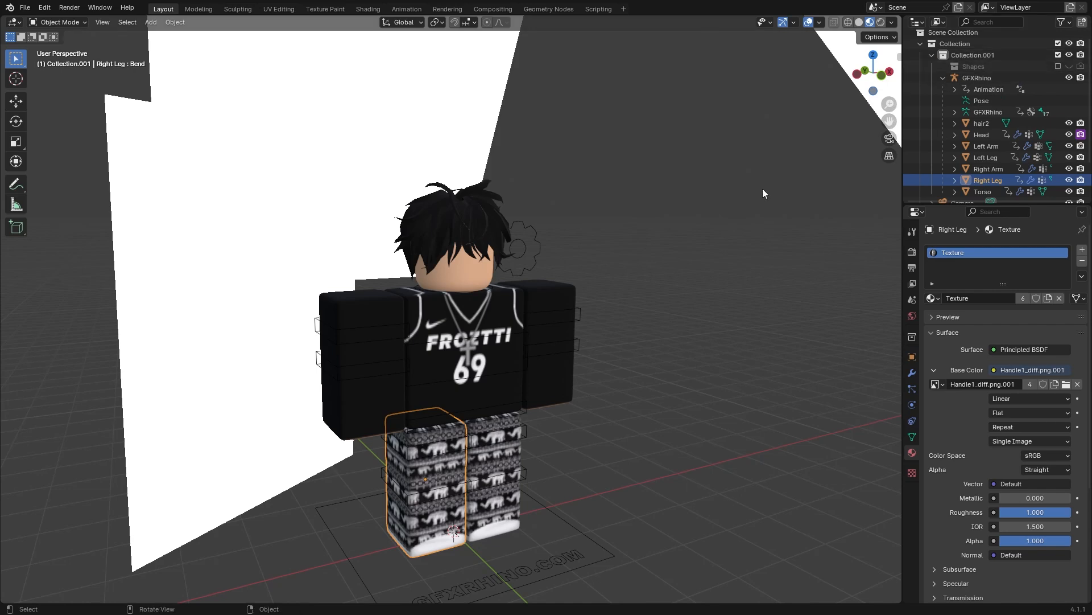
# Select the character's Head object.
pyautogui.scroll(4, 599, 285)
pyautogui.click(637, 269)
pyautogui.moveTo(637, 268); pyautogui.dragTo(554, 262, button='middle')
pyautogui.click(443, 233)
pyautogui.moveTo(700, 140); pyautogui.dragTo(718, 169, button='middle')
pyautogui.scroll(-2, 718, 169)
pyautogui.scroll(2, 718, 169)
pyautogui.scroll(-2, 716, 169)
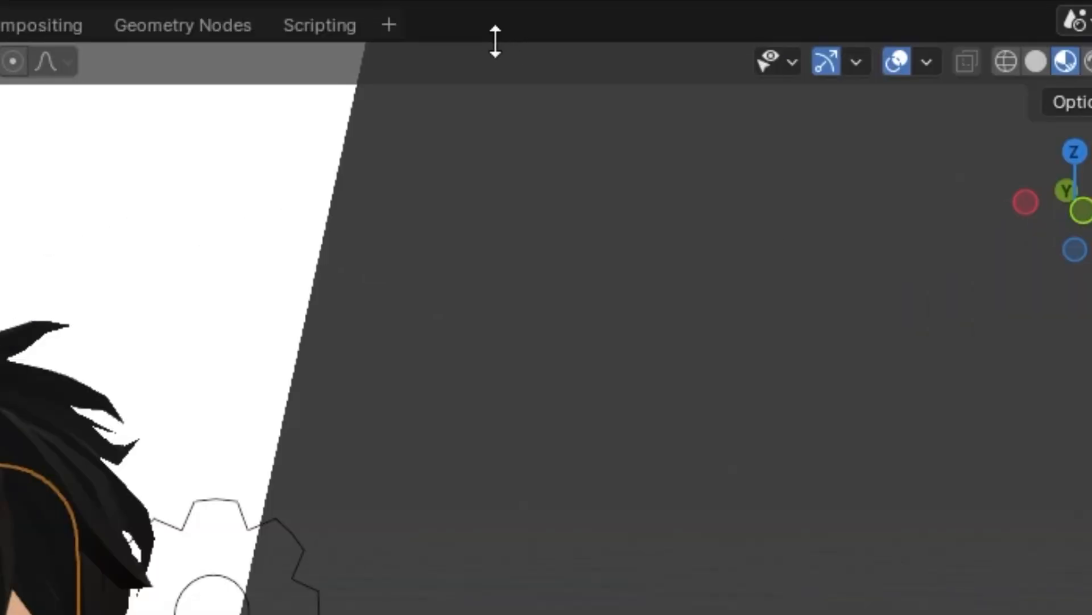
# Split the 3D viewport horizontally and change the upper area to a Shader Editor.
pyautogui.rightClick(505, 43)
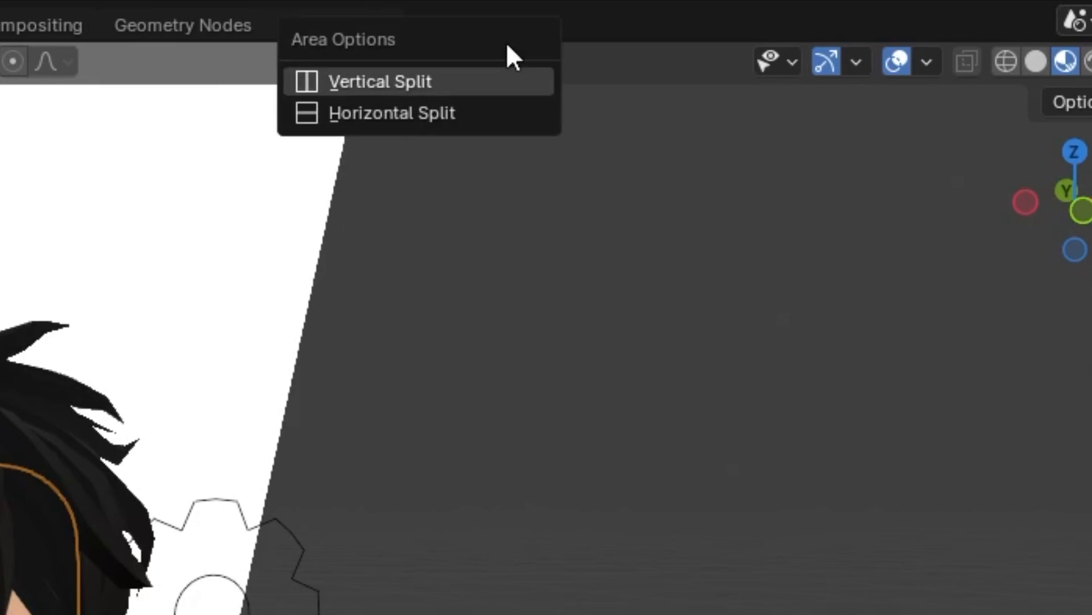
pyautogui.click(426, 111)
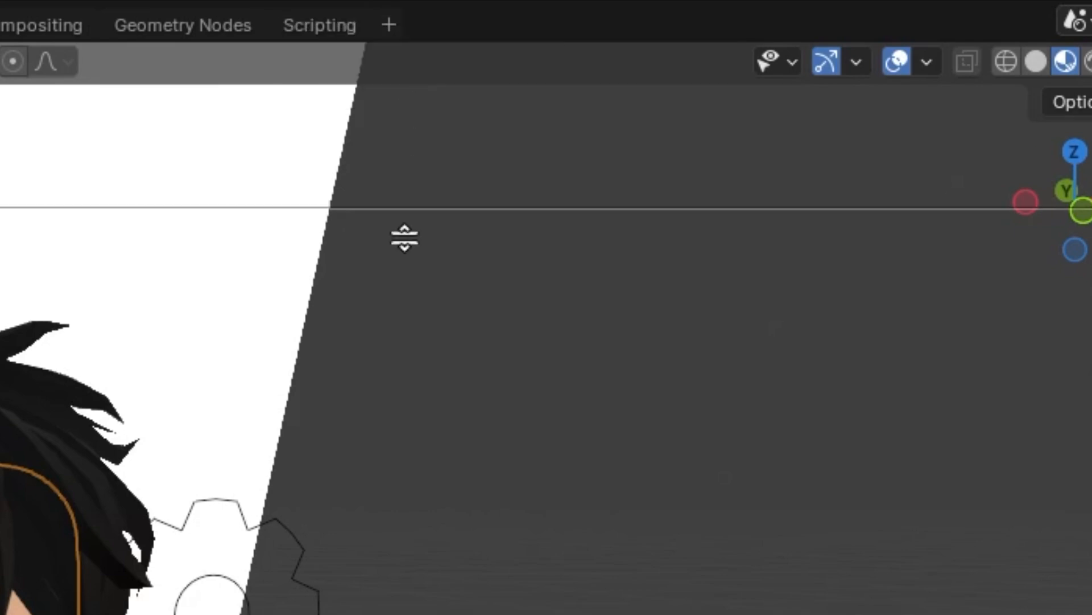
pyautogui.click(410, 524)
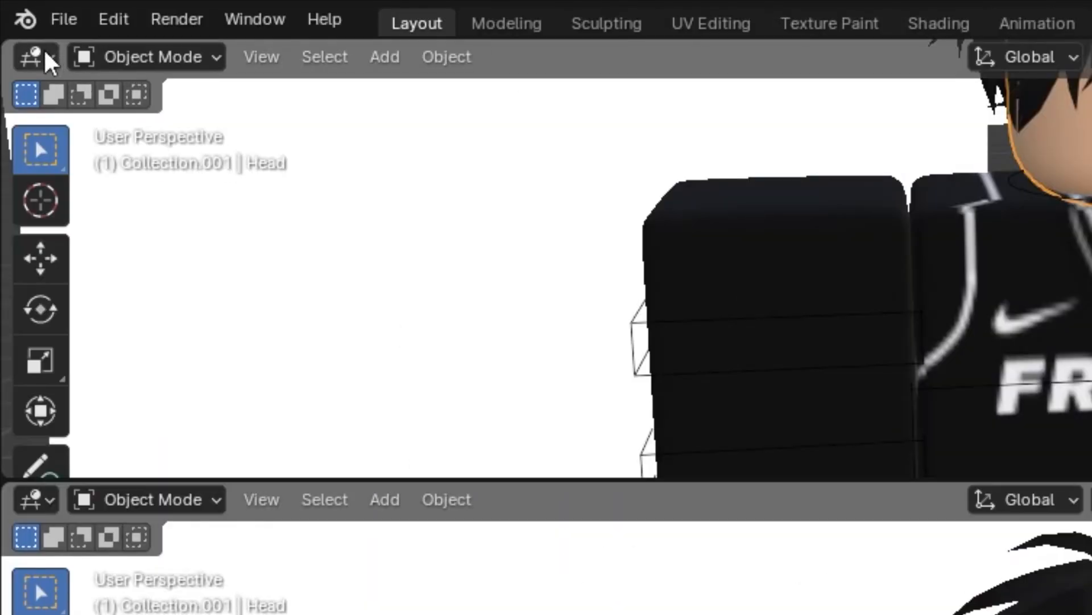
pyautogui.click(38, 53)
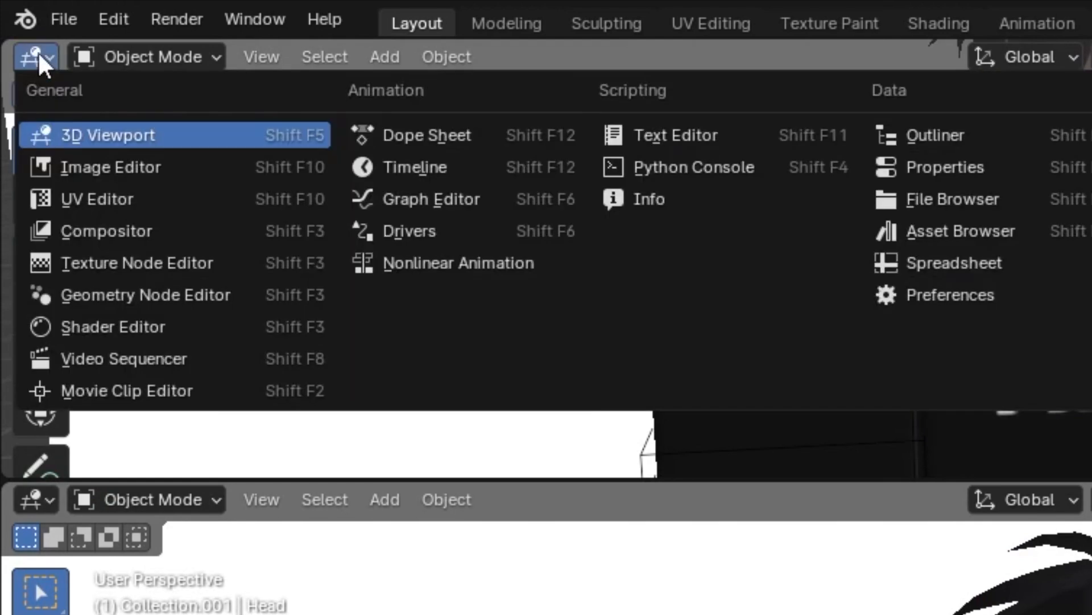
pyautogui.click(125, 336)
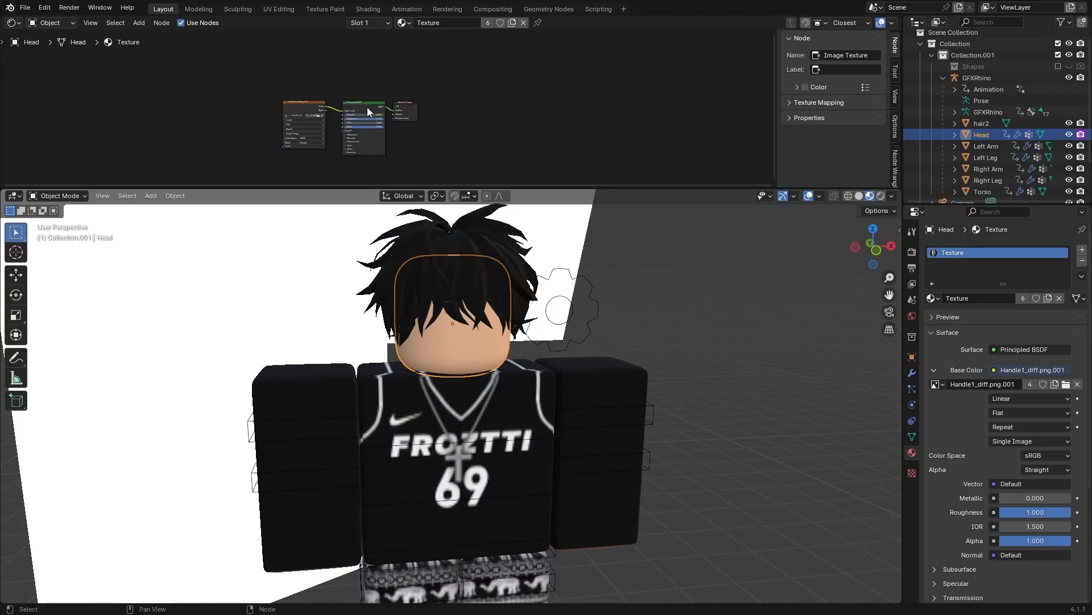
# Examine the Head's Texture material nodes and select the Handle1_diff.png.001 image node.
pyautogui.scroll(4, 398, 103)
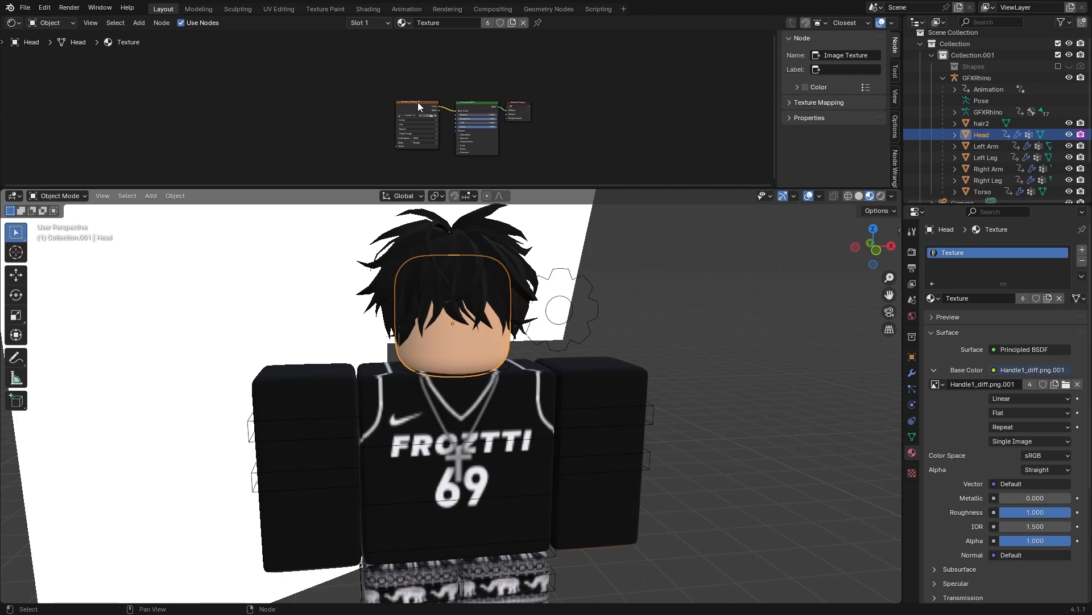
pyautogui.scroll(3, 393, 86)
pyautogui.moveTo(411, 84)
pyautogui.mouseDown(button='middle')
pyautogui.moveTo(375, 73)
pyautogui.moveTo(421, 70)
pyautogui.mouseUp(button='middle')
pyautogui.scroll(-2, 382, 68)
pyautogui.scroll(1, 387, 60)
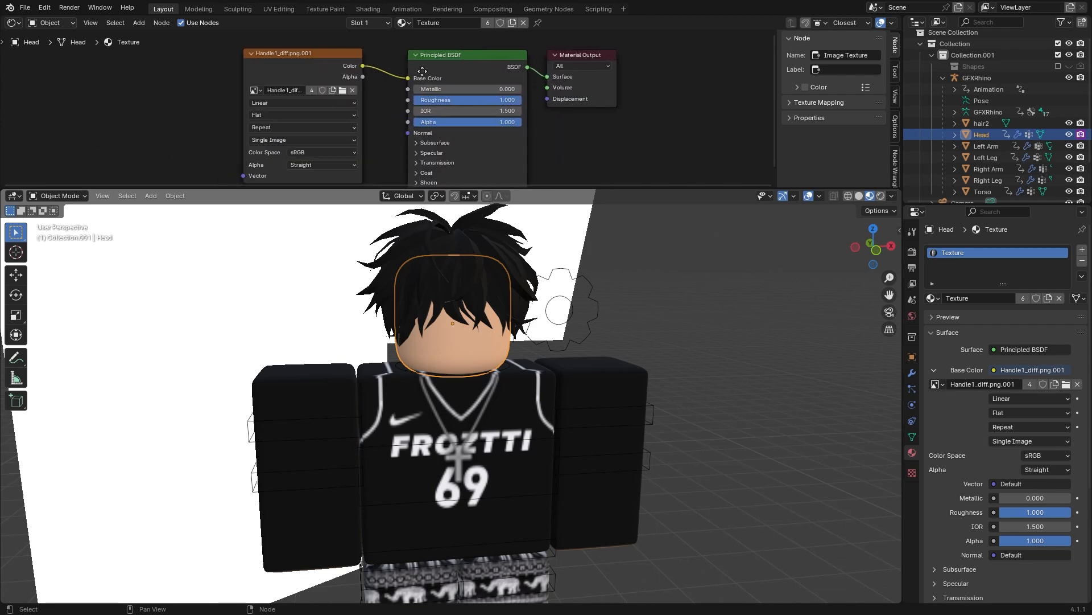
pyautogui.scroll(-2, 344, 60)
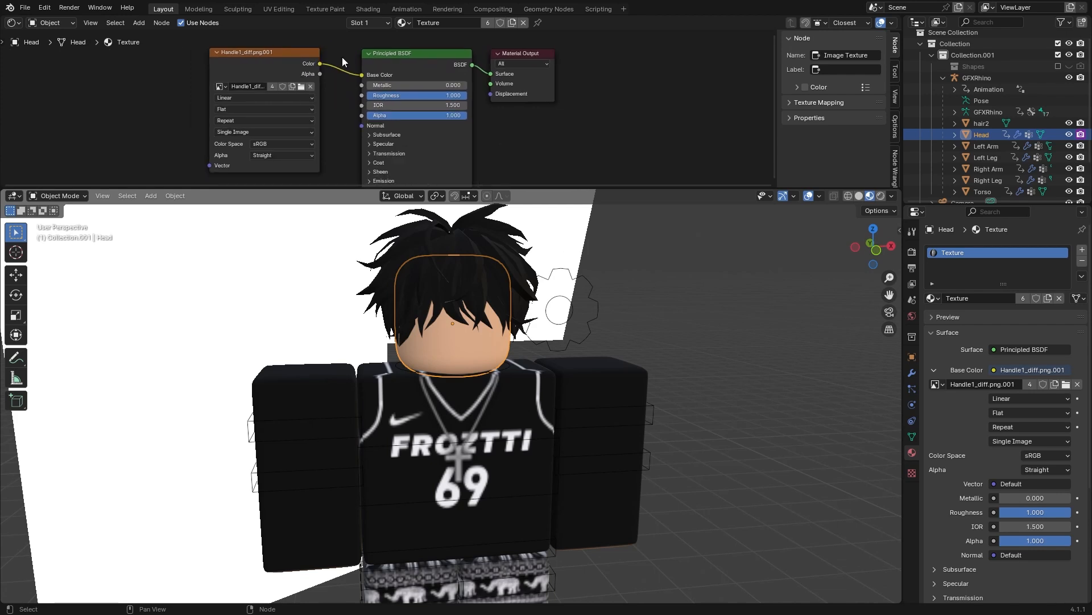
pyautogui.click(263, 56)
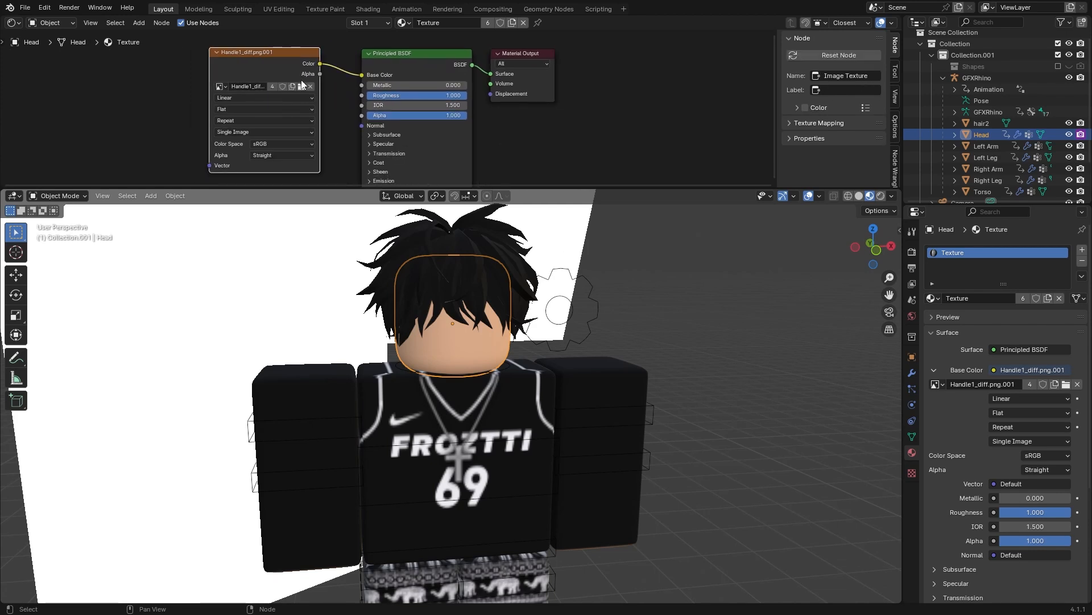
# Set the Principled BSDF roughness of the Texture material to 0 and inspect the reflections on the shoulders.
pyautogui.scroll(3, 373, 99)
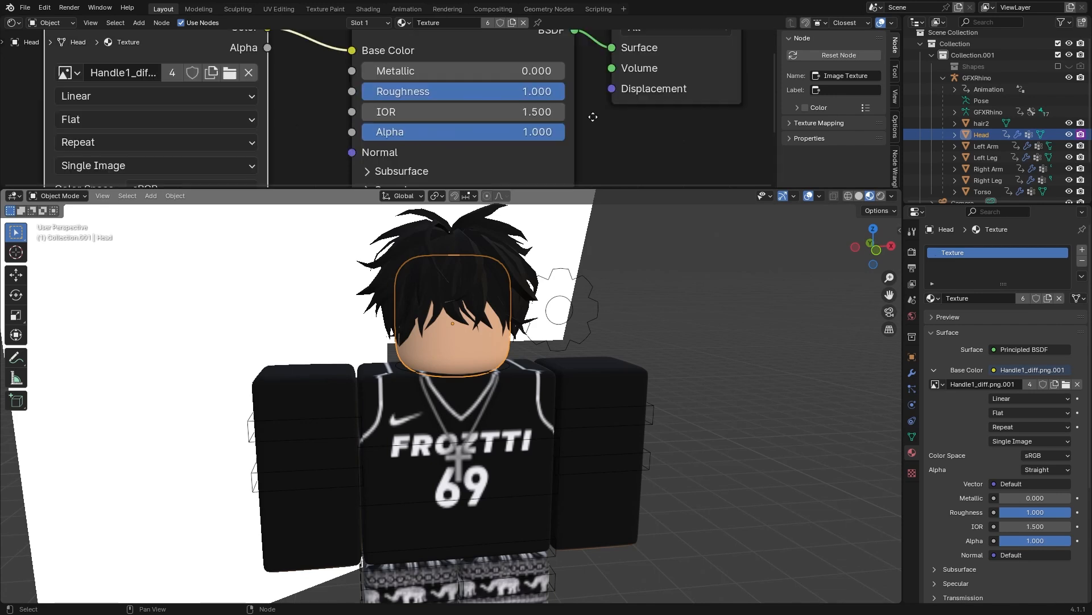
pyautogui.moveTo(409, 62); pyautogui.dragTo(426, 72, button='middle')
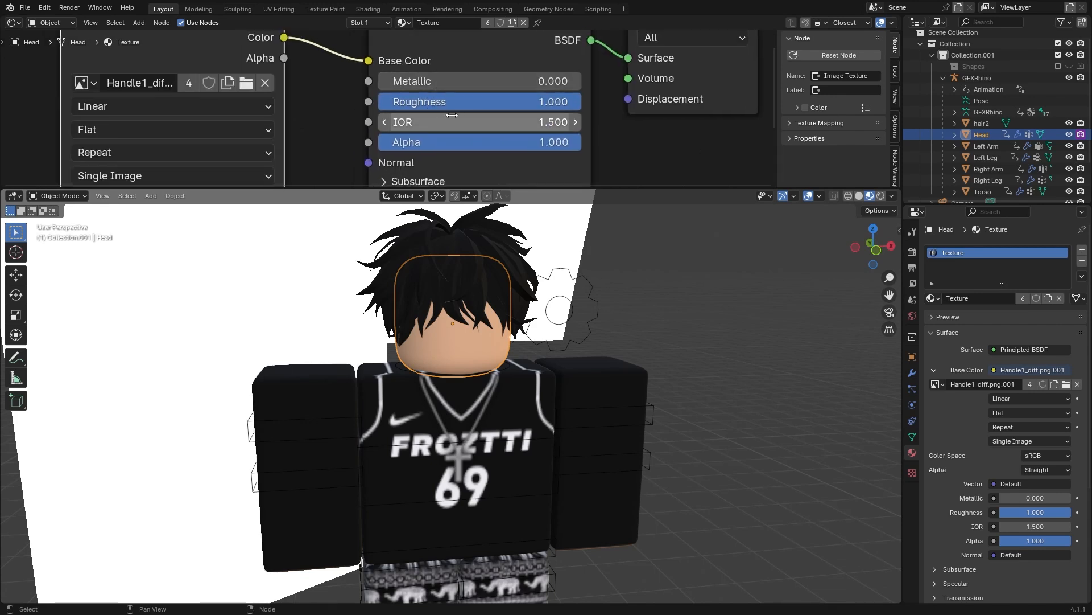
pyautogui.moveTo(415, 103); pyautogui.dragTo(380, 101)
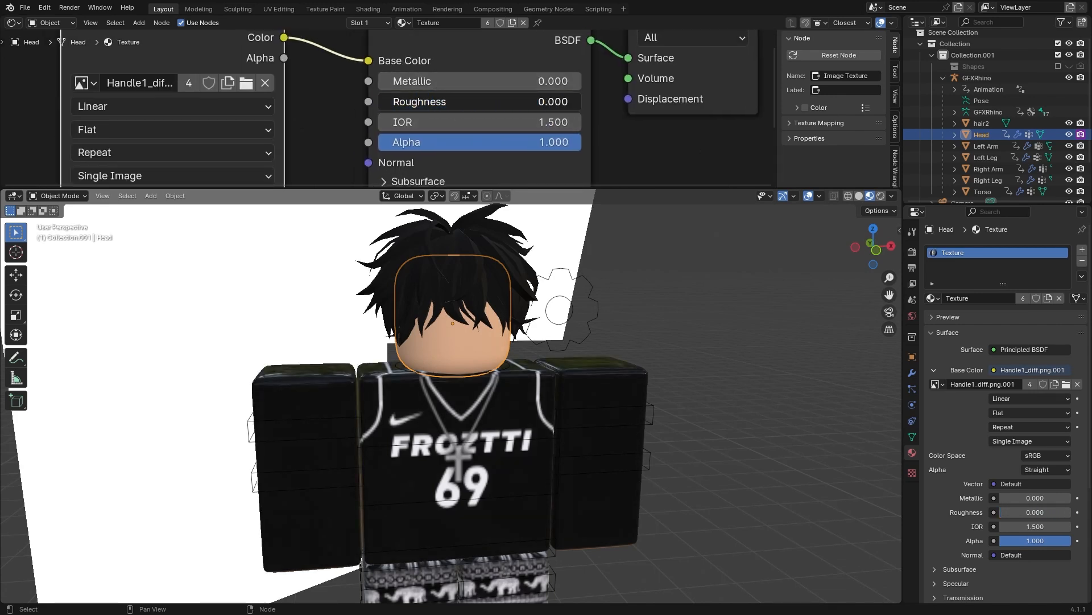
pyautogui.moveTo(319, 368); pyautogui.dragTo(365, 408, button='middle')
pyautogui.scroll(3, 342, 412)
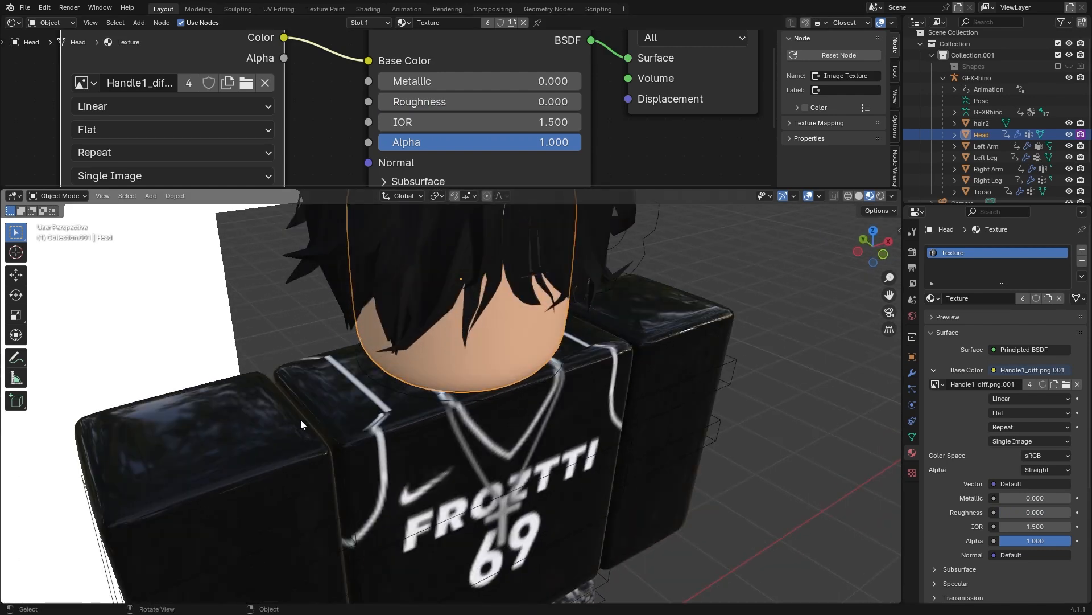
pyautogui.moveTo(458, 98); pyautogui.dragTo(380, 101)
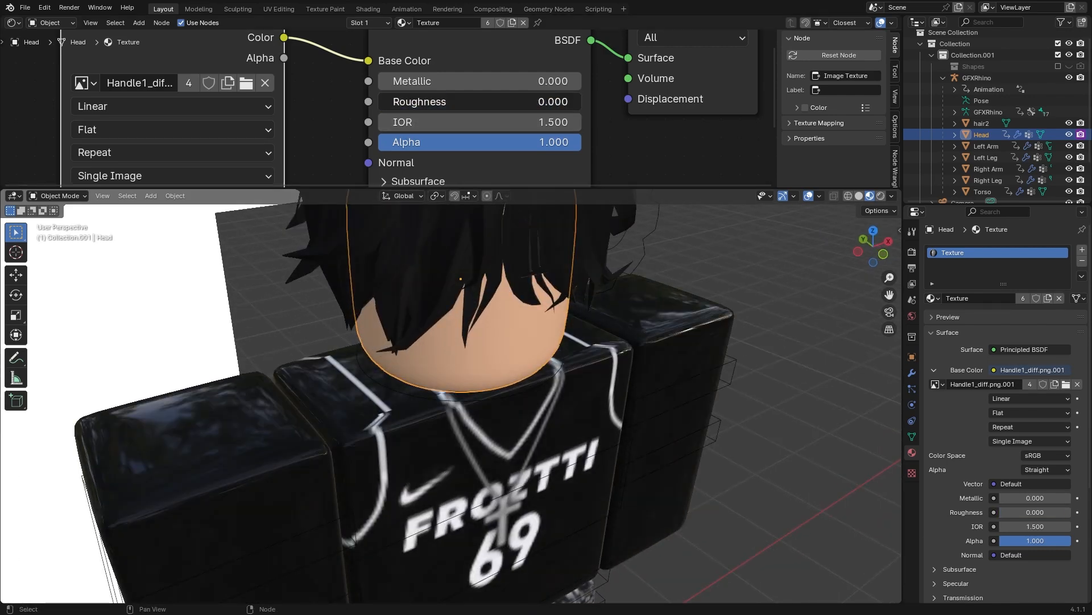
# Switch the viewport to rendered shading and try IOR values of 11.7 and 1.2 on the Principled BSDF.
pyautogui.click(881, 196)
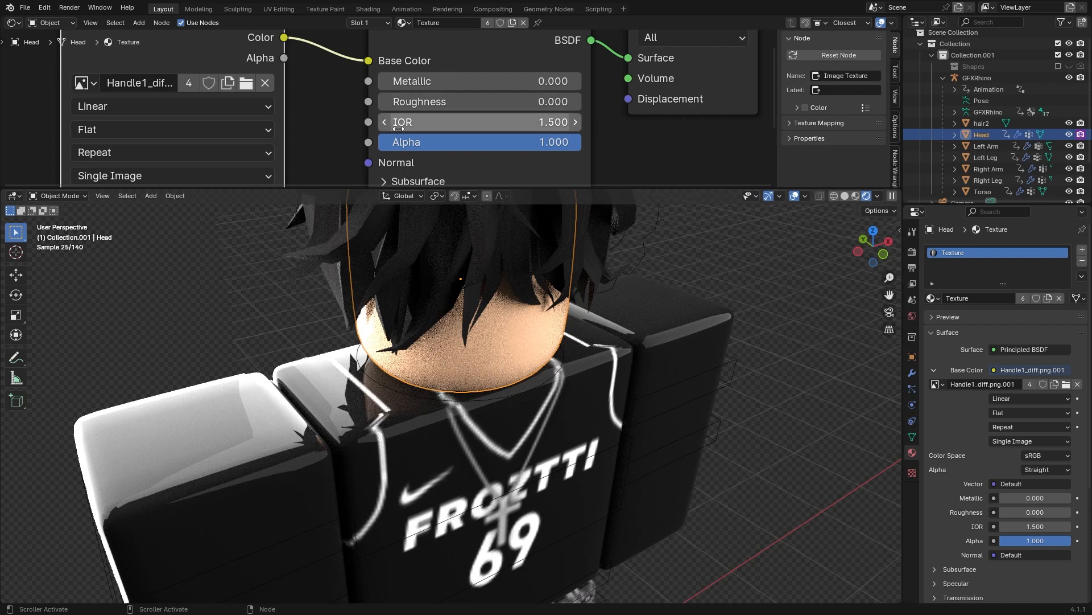
pyautogui.moveTo(398, 128); pyautogui.dragTo(700, 121)
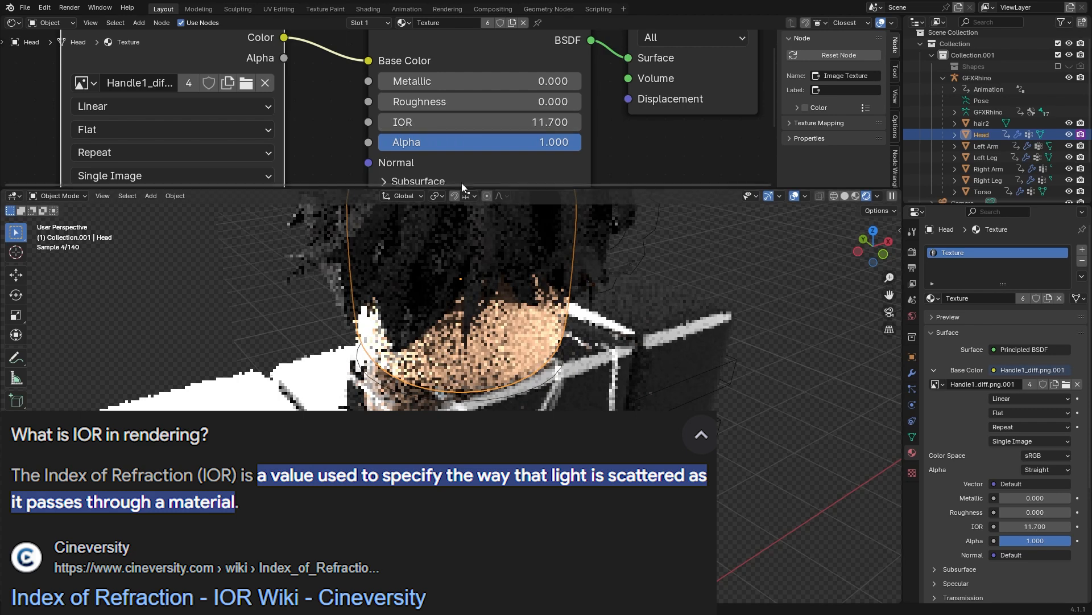
pyautogui.moveTo(548, 122); pyautogui.dragTo(478, 121)
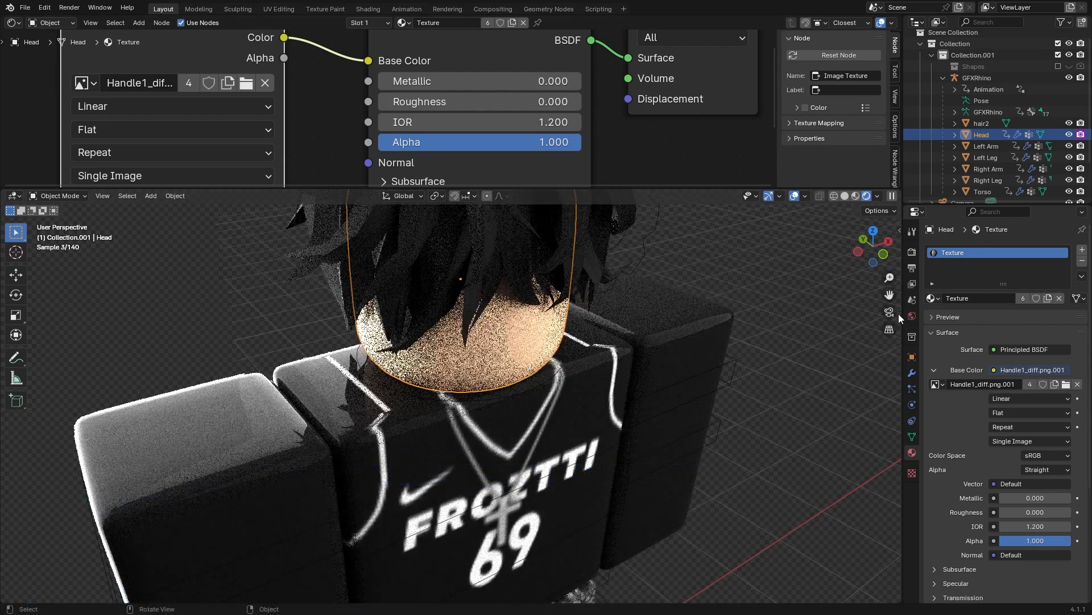
# Look through the scene camera and set the Principled BSDF IOR to 1.5.
pyautogui.click(890, 312)
pyautogui.click(496, 119)
pyautogui.write('1.5')
pyautogui.press('Return')
pyautogui.click(498, 119)
pyautogui.write('1.5')
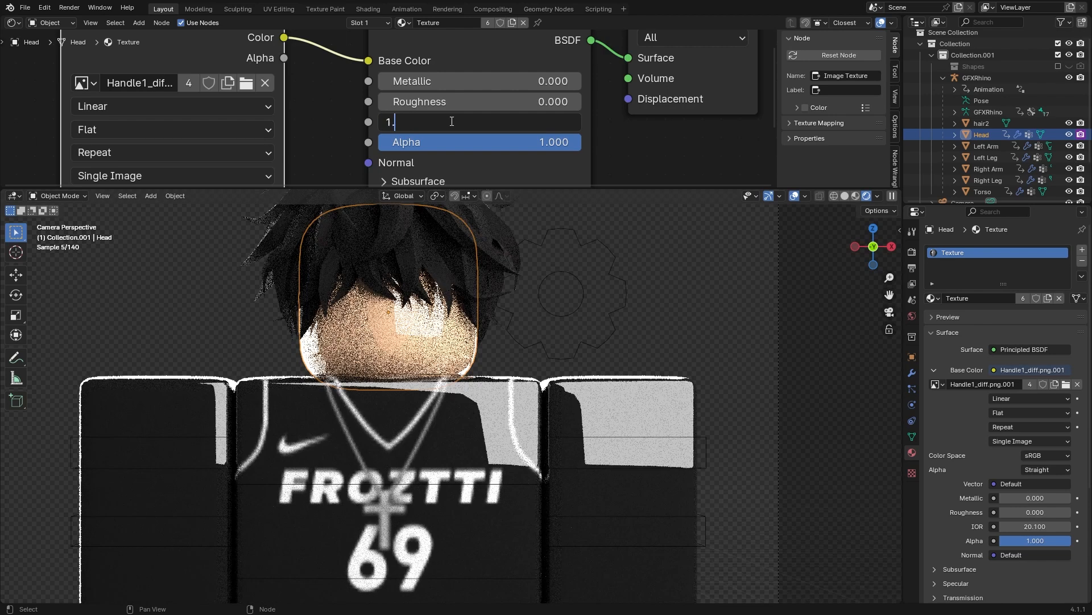
pyautogui.press('Return')
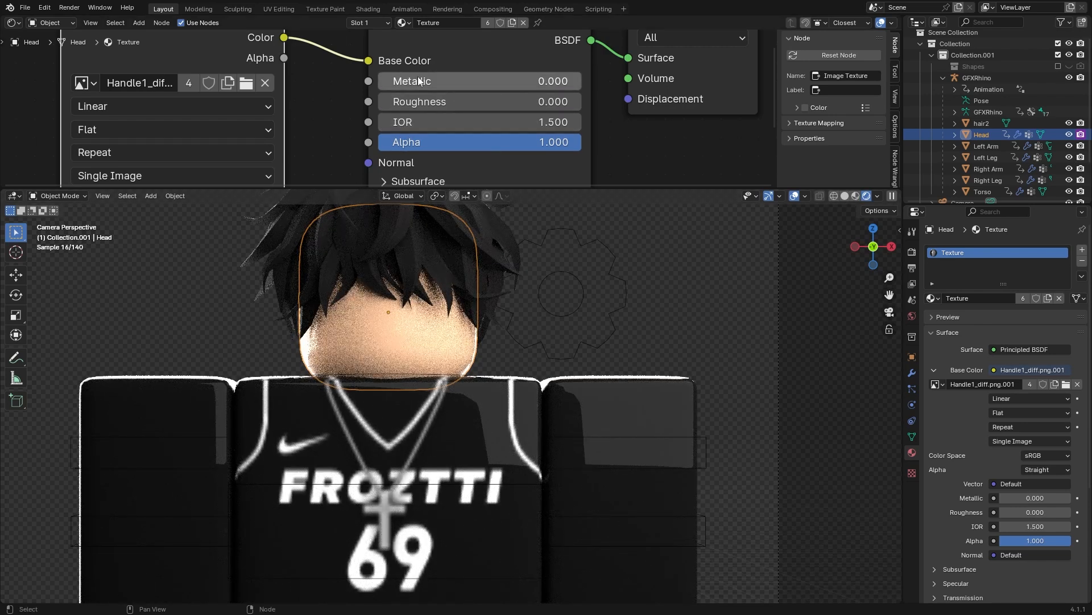
# Set the Principled BSDF metallic value of the Texture material to 1.
pyautogui.moveTo(422, 81); pyautogui.dragTo(583, 84)
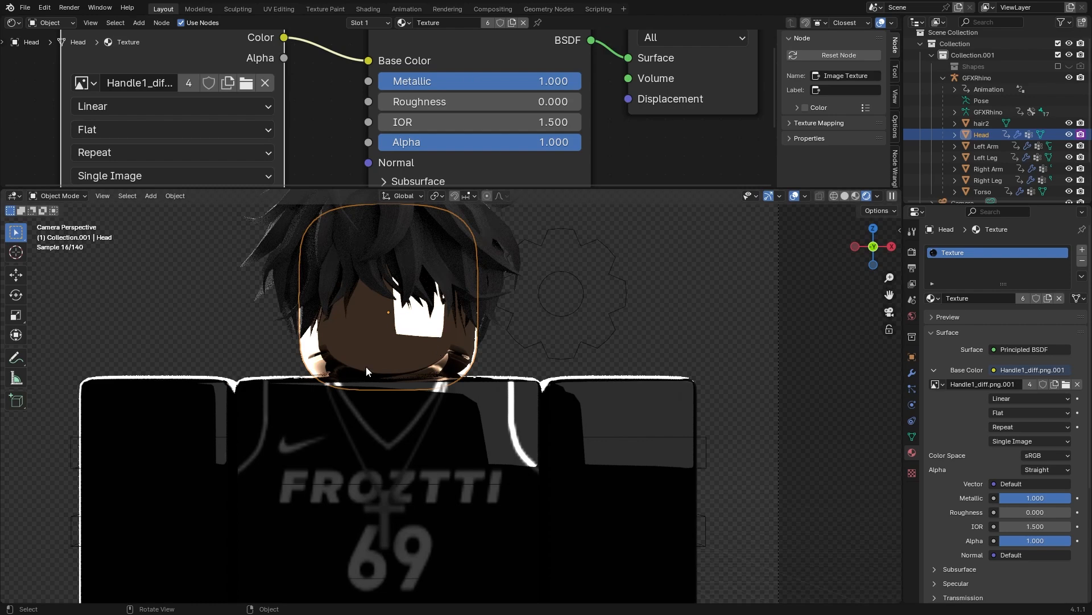
# Try a metallic value of 0.568 on the head's Texture material and set it back to 0.
pyautogui.moveTo(437, 87); pyautogui.dragTo(495, 86)
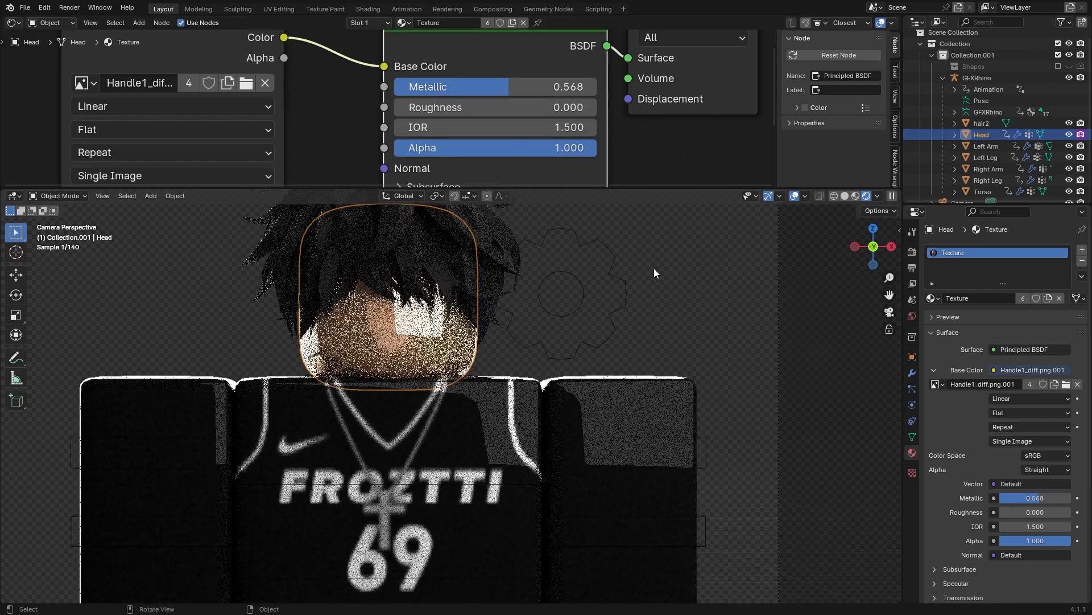
pyautogui.click(691, 274)
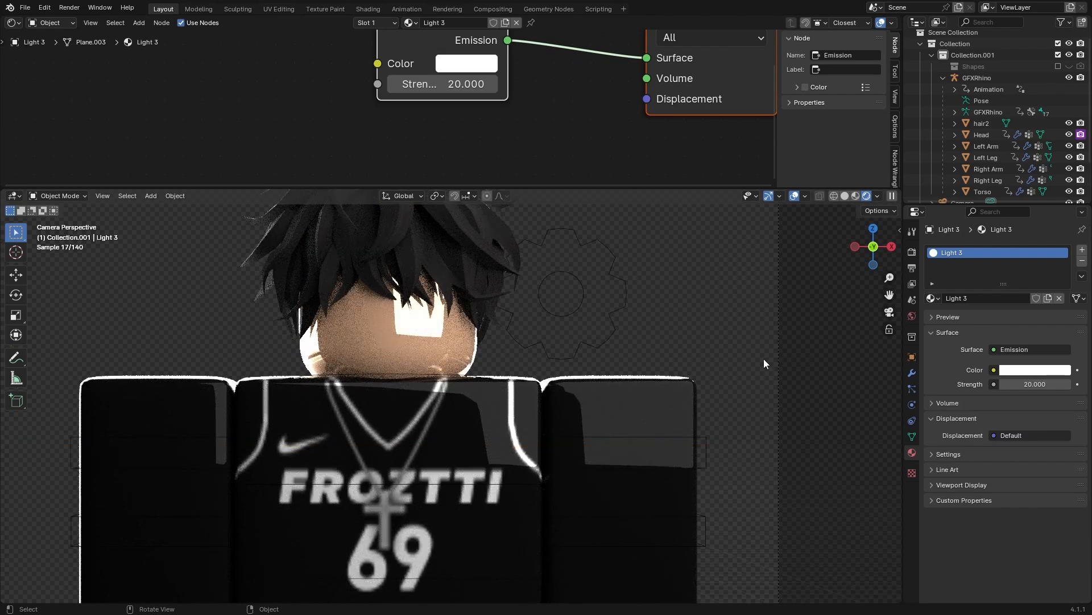
pyautogui.click(388, 345)
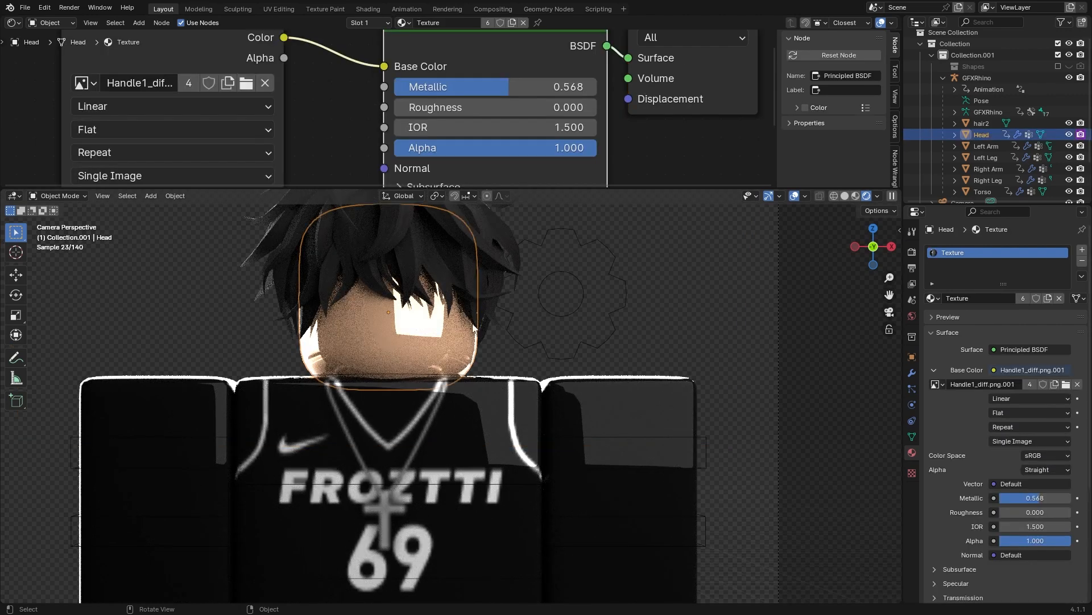
pyautogui.click(546, 87)
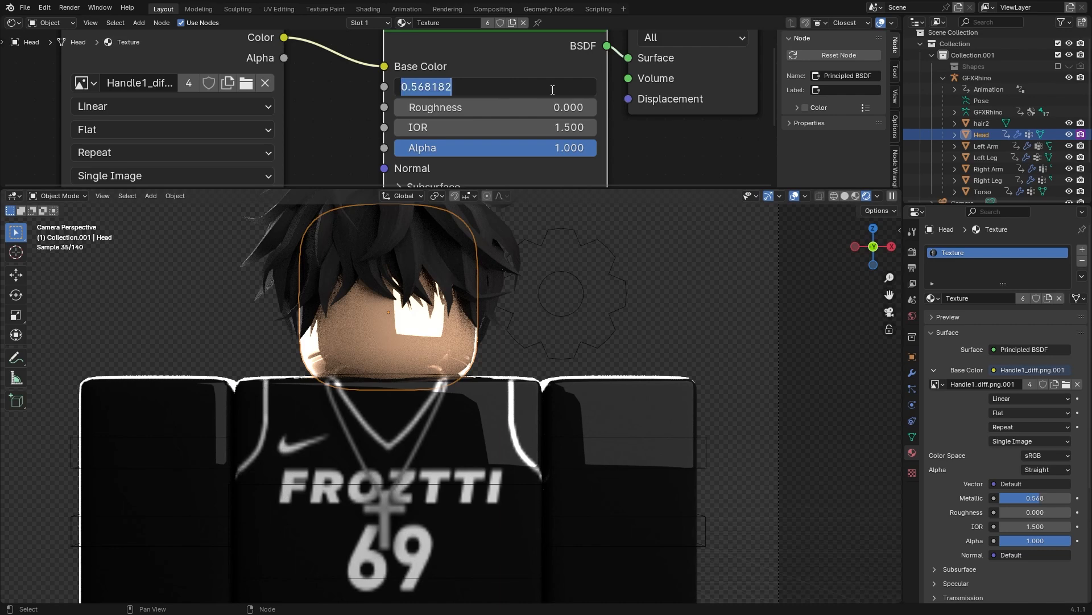
pyautogui.write('0')
pyautogui.press('Return')
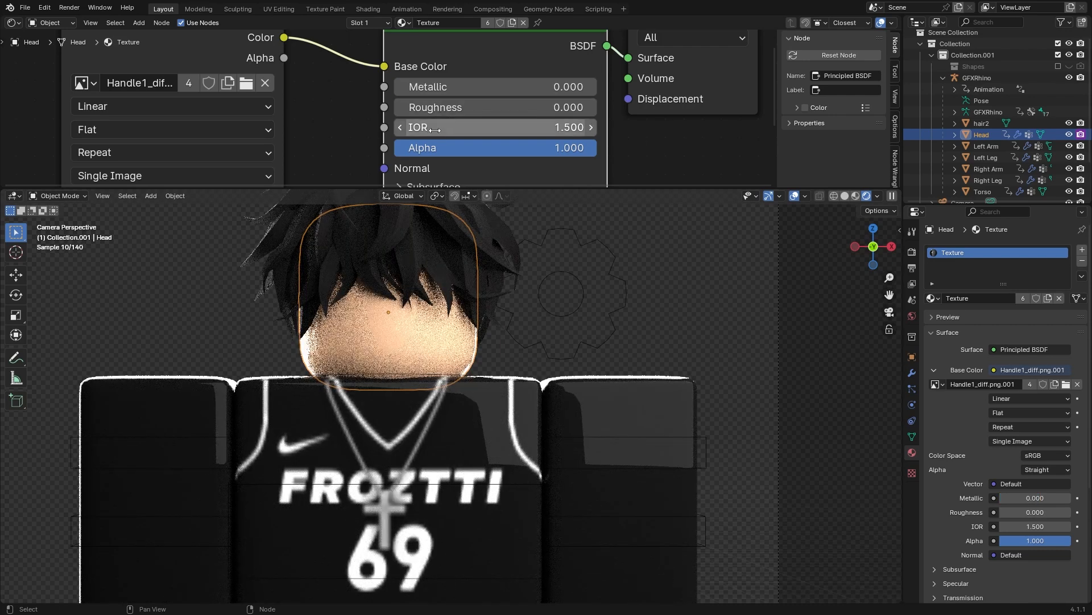
# Set the Principled BSDF IOR of the Texture material to 3 and inspect the character's reflections in material preview shading.
pyautogui.moveTo(459, 107); pyautogui.dragTo(477, 107)
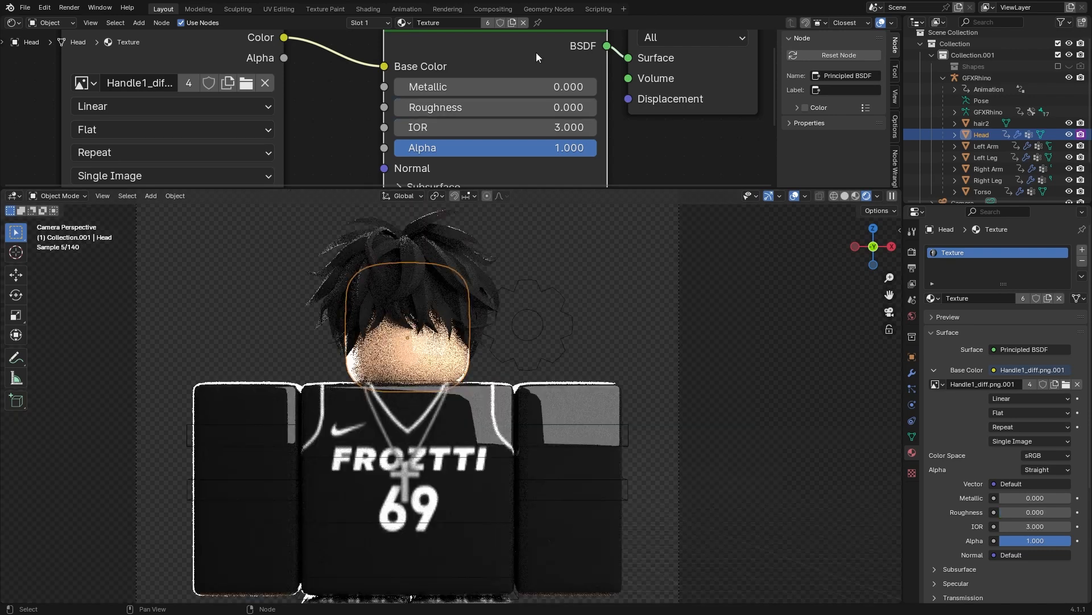
pyautogui.click(855, 196)
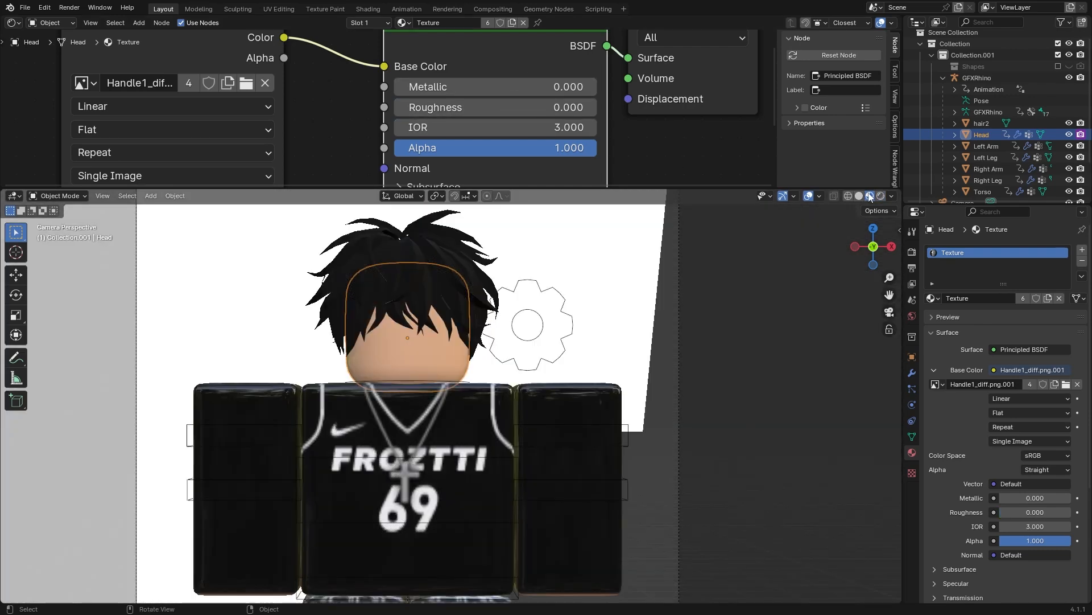
pyautogui.scroll(2, 379, 275)
pyautogui.moveTo(379, 275); pyautogui.dragTo(598, 358, button='middle')
pyautogui.scroll(3, 420, 302)
pyautogui.scroll(1, 424, 400)
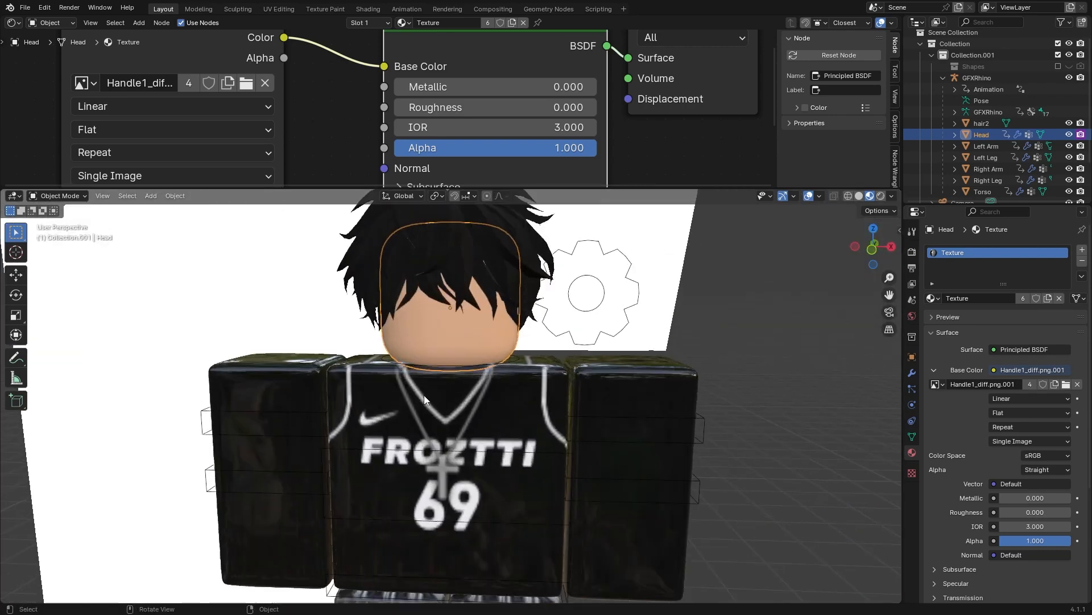
pyautogui.scroll(-2, 498, 357)
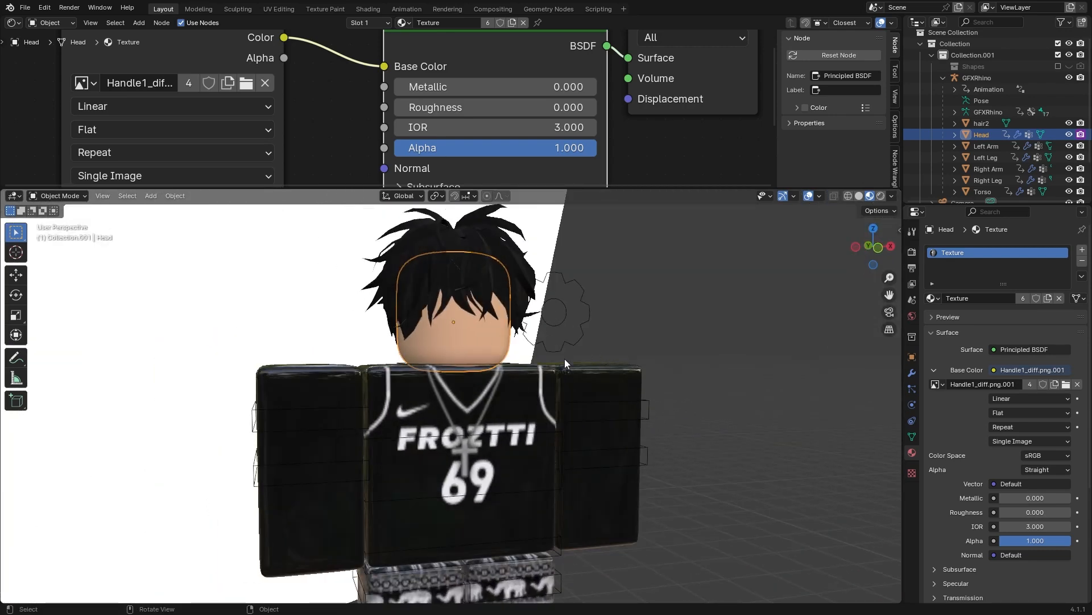
# Give the torso its own single-user copy of the Texture material.
pyautogui.click(526, 404)
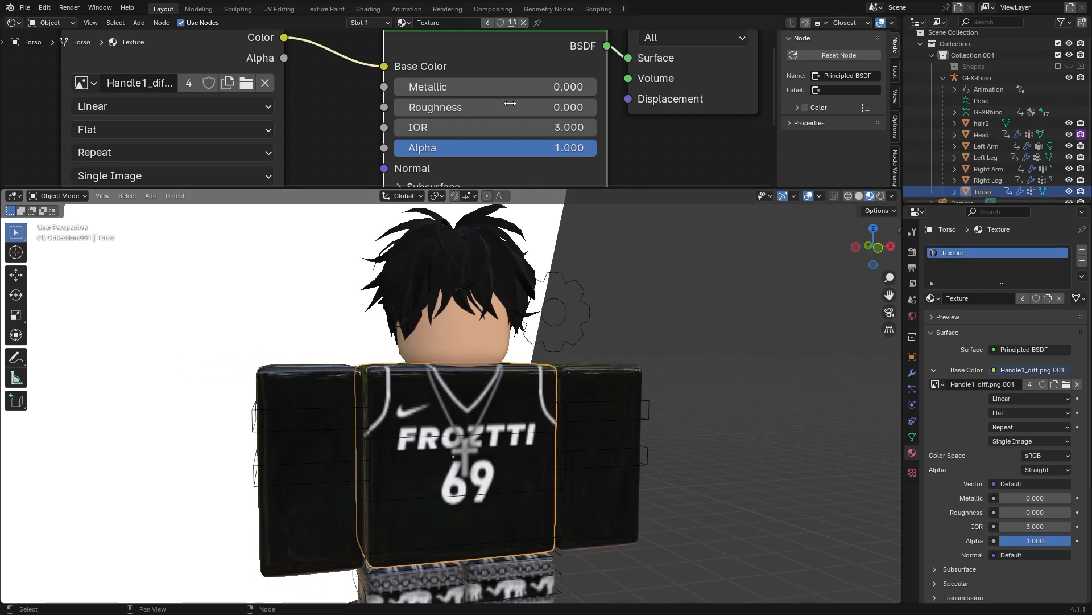
pyautogui.click(619, 378)
pyautogui.click(483, 391)
pyautogui.click(309, 384)
pyautogui.click(412, 388)
pyautogui.scroll(-2, 475, 347)
pyautogui.click(487, 23)
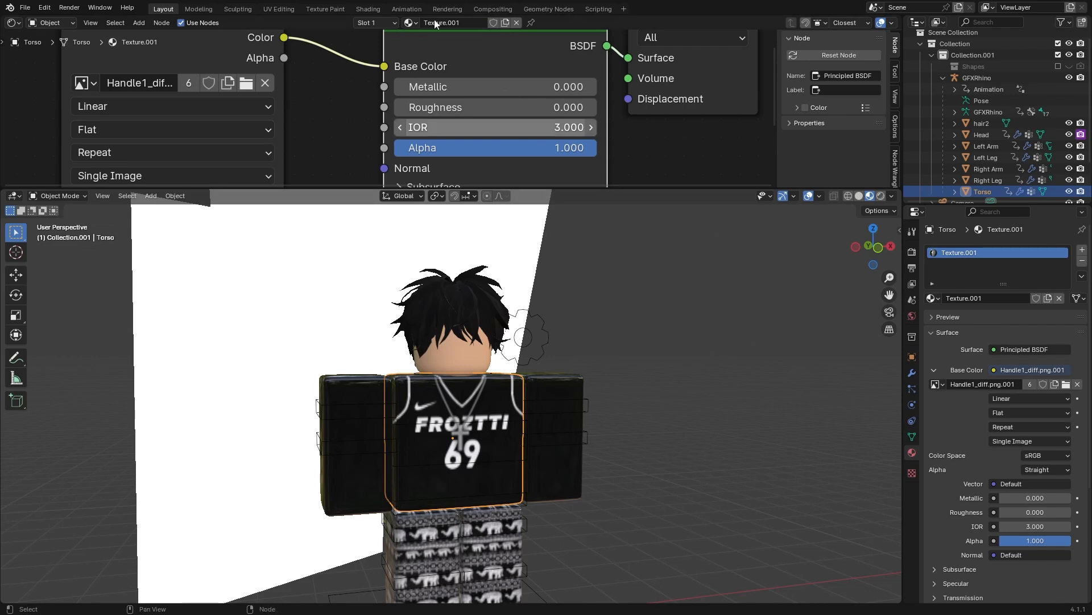
# Select both arms and both legs of the character together and add the torso to the selection.
pyautogui.scroll(2, 437, 407)
pyautogui.moveTo(437, 407); pyautogui.dragTo(405, 406, button='middle')
pyautogui.scroll(-2, 405, 406)
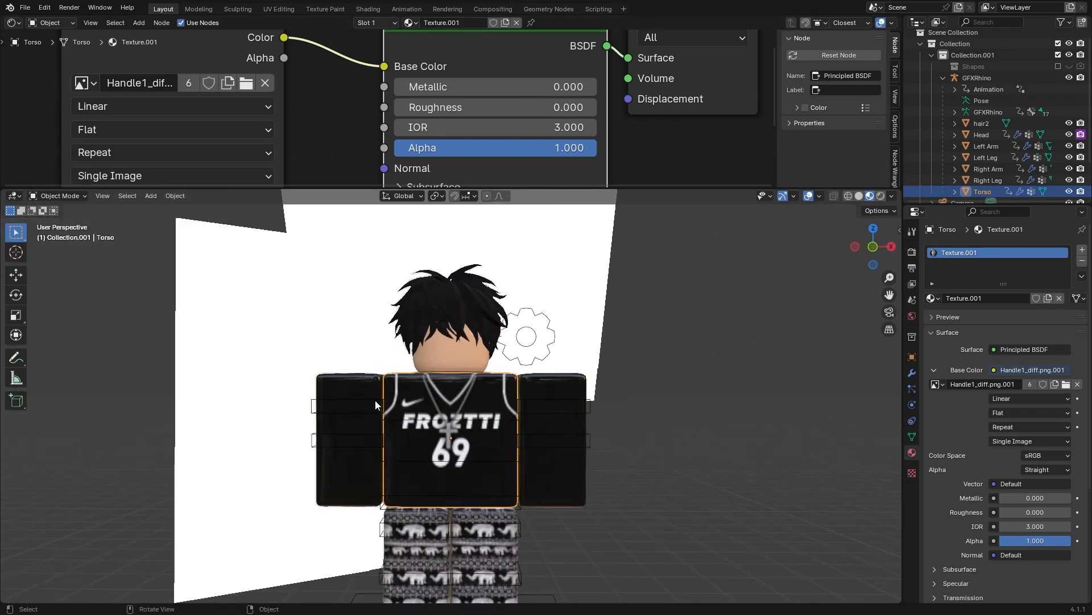
pyautogui.click(346, 385)
pyautogui.keyDown('shift'); pyautogui.click(569, 387); pyautogui.keyUp('shift')
pyautogui.keyDown('shift'); pyautogui.click(479, 518); pyautogui.keyUp('shift')
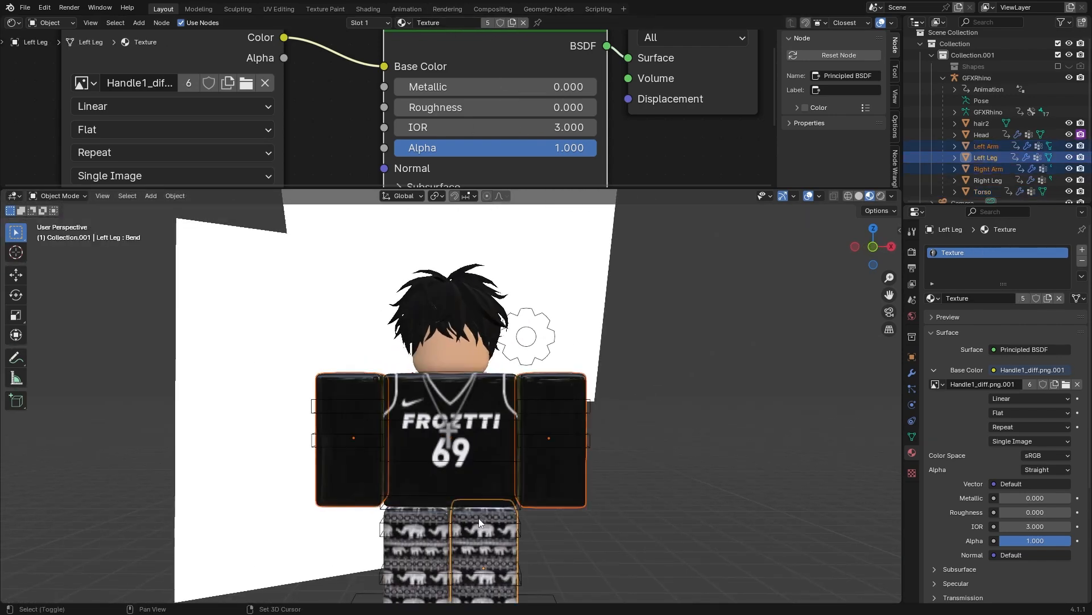
pyautogui.keyDown('shift'); pyautogui.click(428, 514); pyautogui.keyUp('shift')
pyautogui.keyDown('shift'); pyautogui.click(448, 390); pyautogui.keyUp('shift')
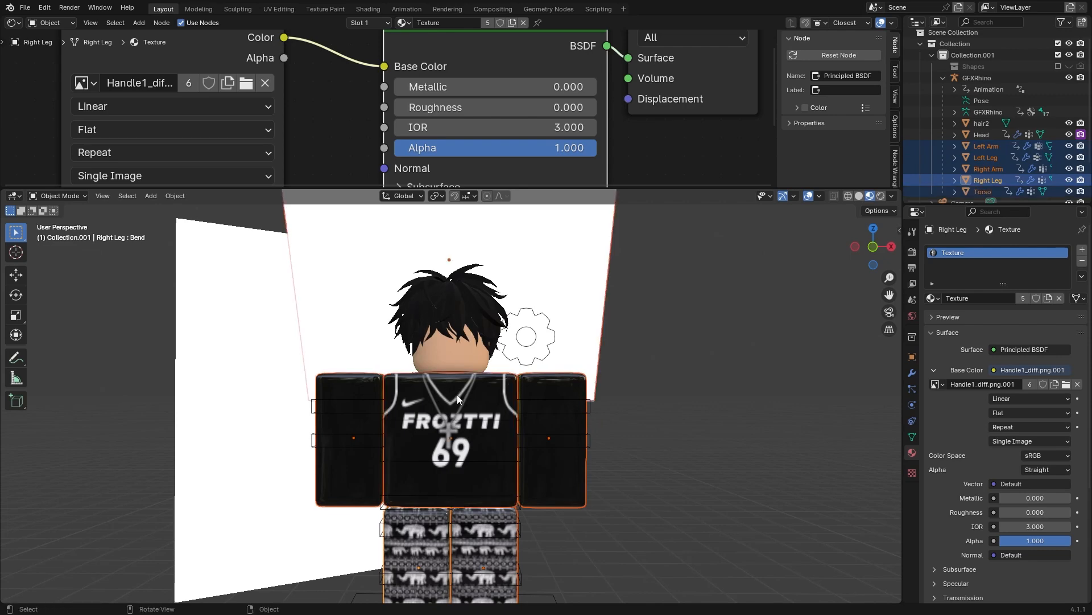
# Remove the Light 3 plane behind the character from the selection.
pyautogui.moveTo(466, 395); pyautogui.dragTo(589, 358, button='middle')
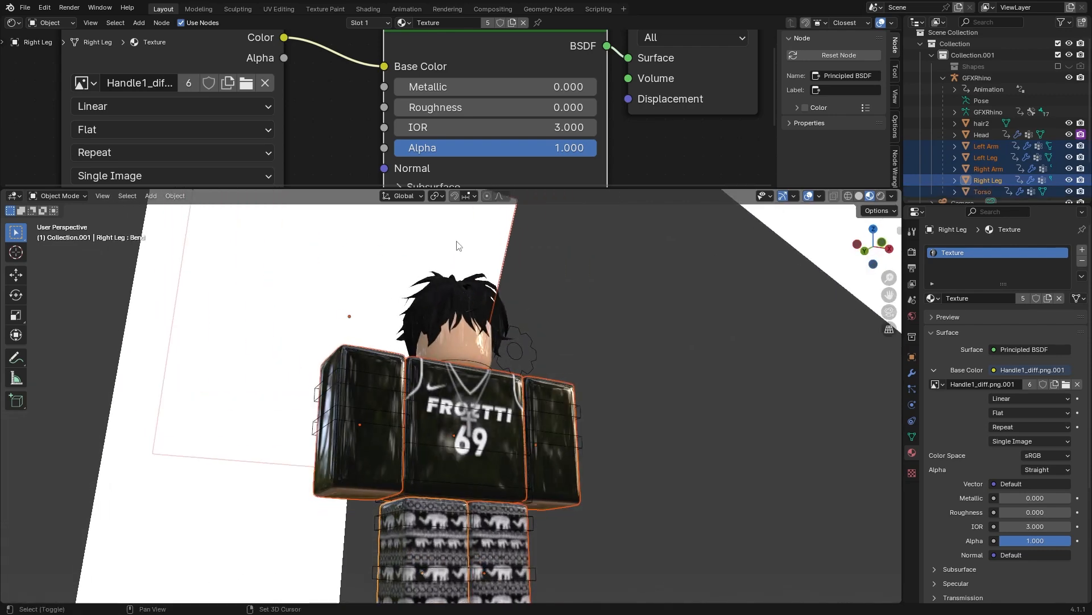
pyautogui.keyDown('shift'); pyautogui.click(472, 249); pyautogui.keyUp('shift')
pyautogui.keyDown('shift'); pyautogui.click(474, 251); pyautogui.keyUp('shift')
pyautogui.moveTo(476, 254); pyautogui.dragTo(566, 366, button='middle')
pyautogui.scroll(3, 508, 395)
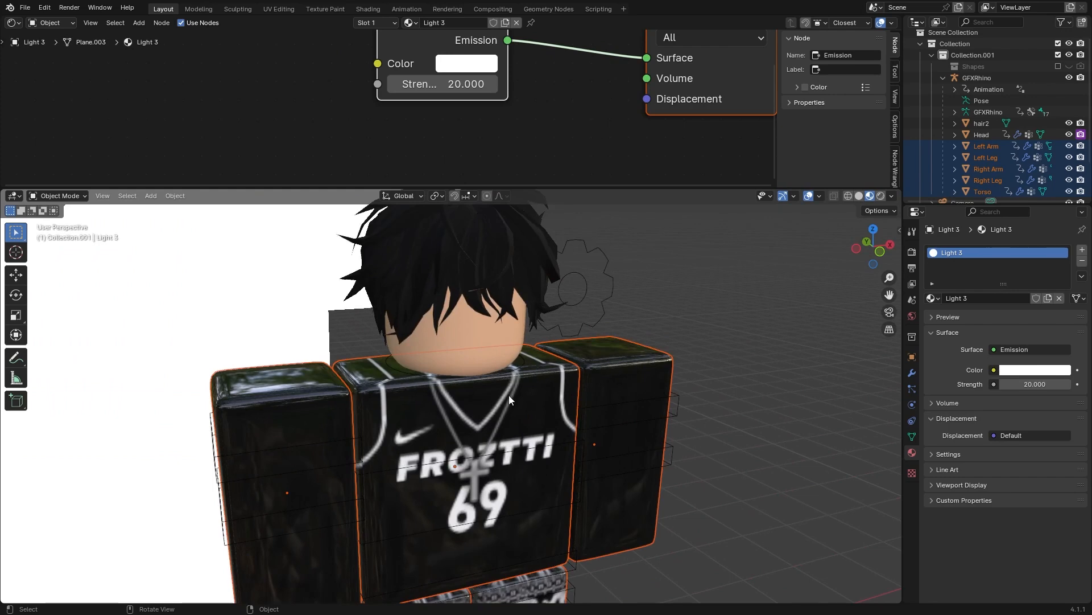
# Make the torso the active object and link its Texture.001 material to the selected arms and legs.
pyautogui.keyDown('shift'); pyautogui.click(494, 408); pyautogui.keyUp('shift')
pyautogui.moveTo(494, 407); pyautogui.dragTo(435, 384, button='middle')
pyautogui.moveTo(506, 420); pyautogui.dragTo(501, 192, button='middle')
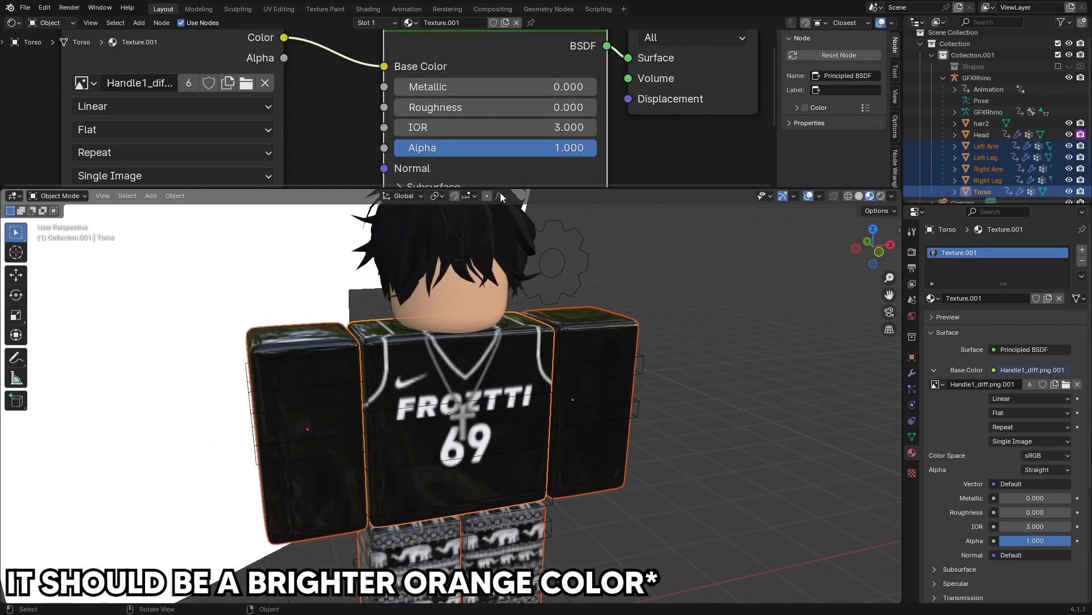
pyautogui.hotkey('ctrl', 'l')
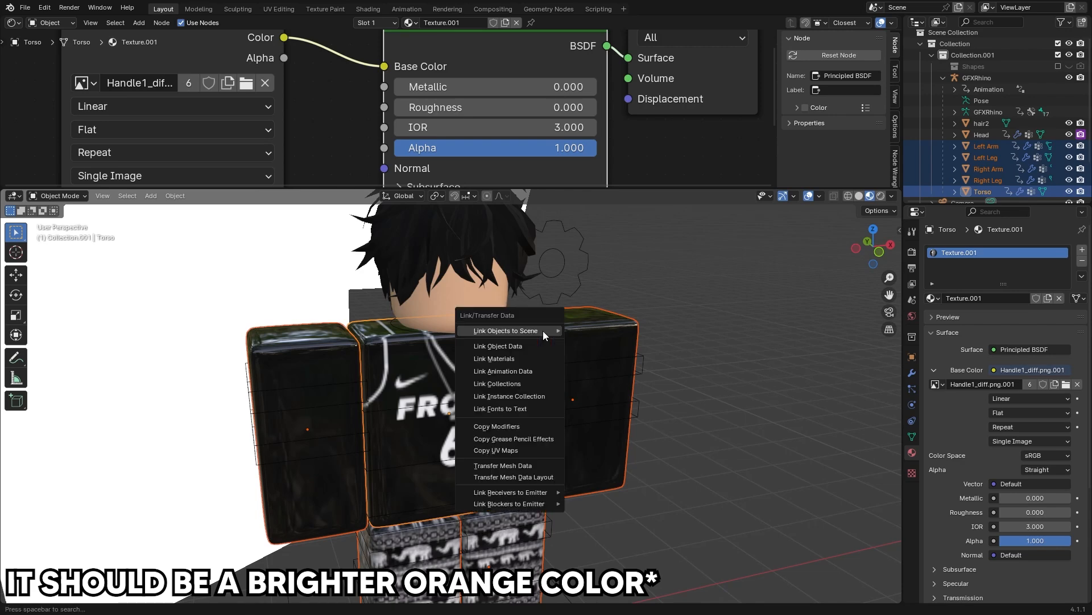
pyautogui.click(477, 351)
pyautogui.click(696, 320)
pyautogui.scroll(3, 644, 322)
# Select the arms, torso and legs one at a time to check which material each body part uses.
pyautogui.click(661, 321)
pyautogui.click(478, 322)
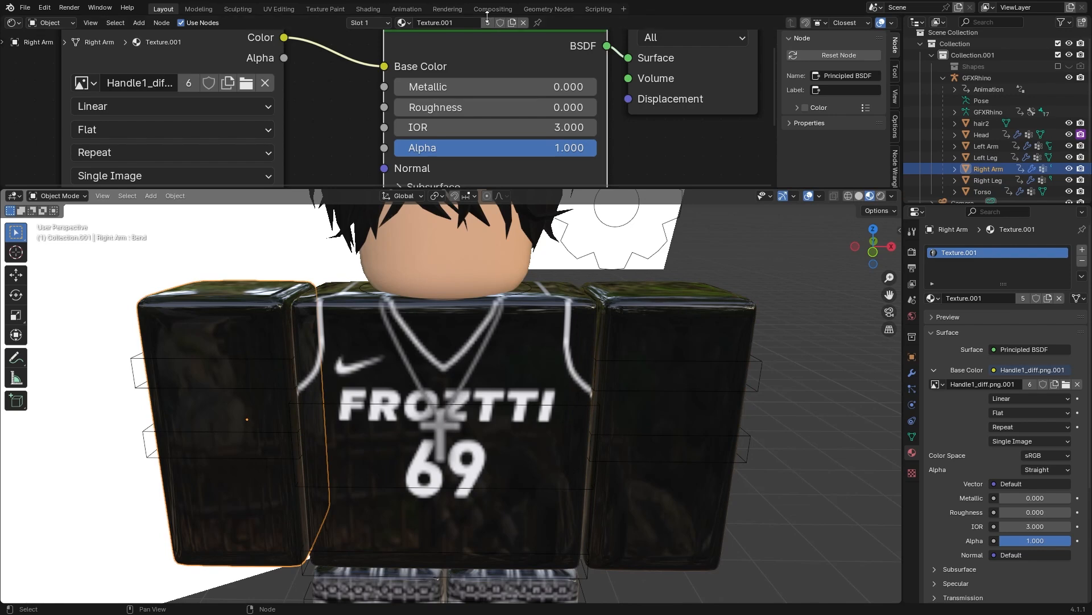
pyautogui.click(532, 317)
pyautogui.click(656, 309)
pyautogui.click(500, 571)
pyautogui.click(386, 579)
pyautogui.scroll(-2, 382, 572)
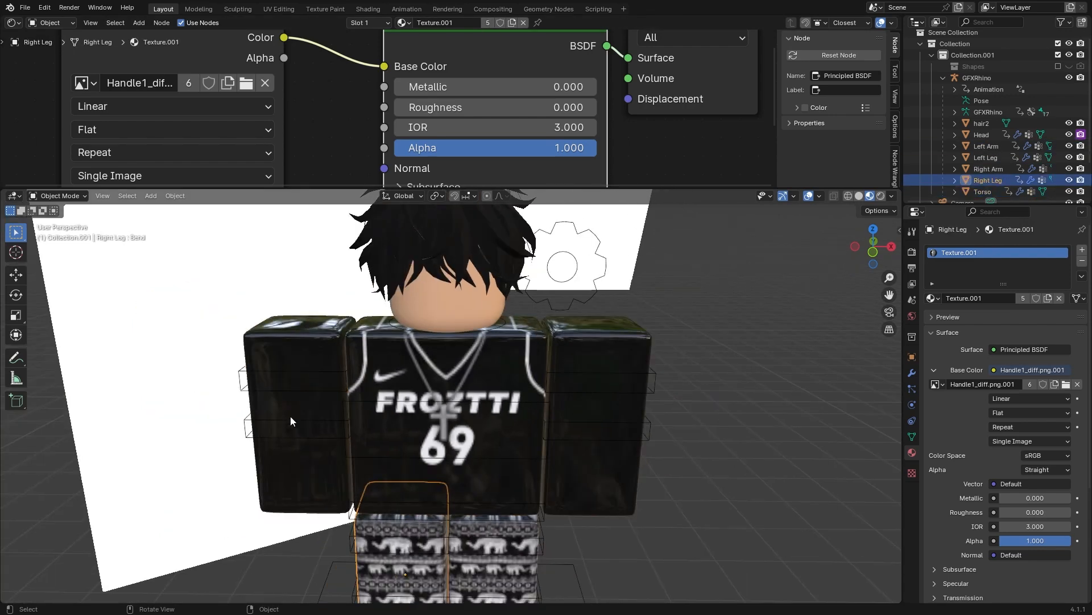
pyautogui.click(296, 418)
pyautogui.click(466, 363)
pyautogui.click(643, 356)
pyautogui.click(498, 546)
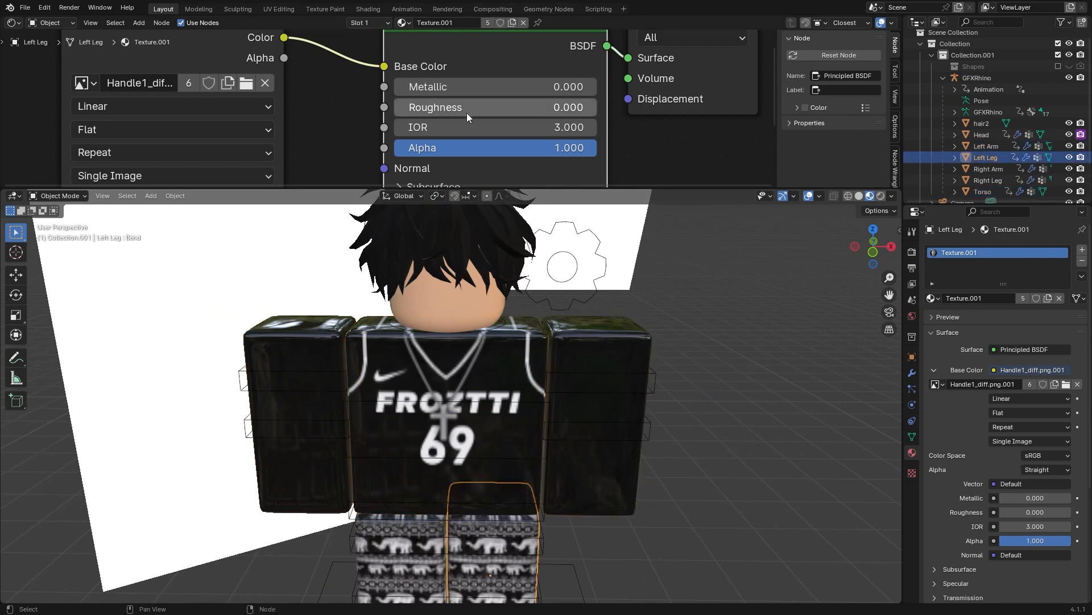
# Set the Texture.001 roughness to 1 and IOR to 1.5, and view the character through the scene camera in rendered shading.
pyautogui.moveTo(402, 108); pyautogui.dragTo(596, 108)
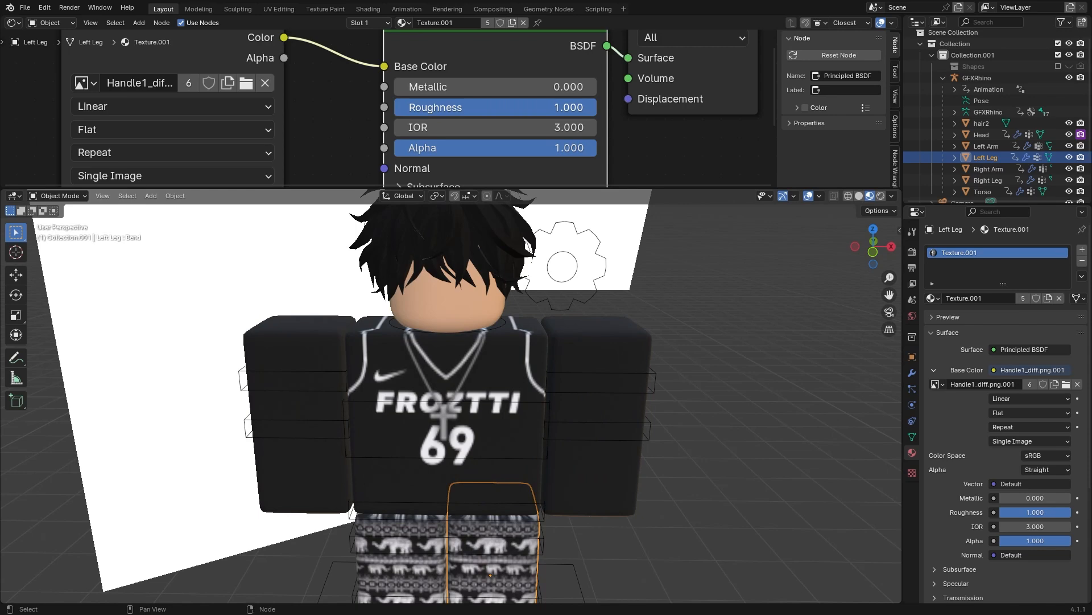
pyautogui.click(528, 128)
pyautogui.write('1.5')
pyautogui.press('Return')
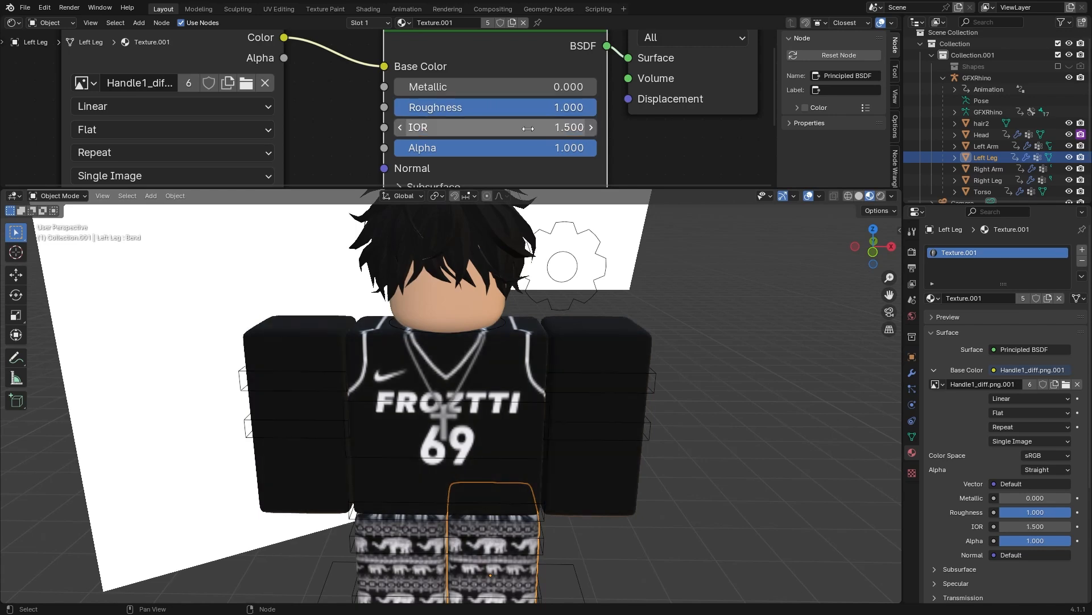
pyautogui.click(890, 312)
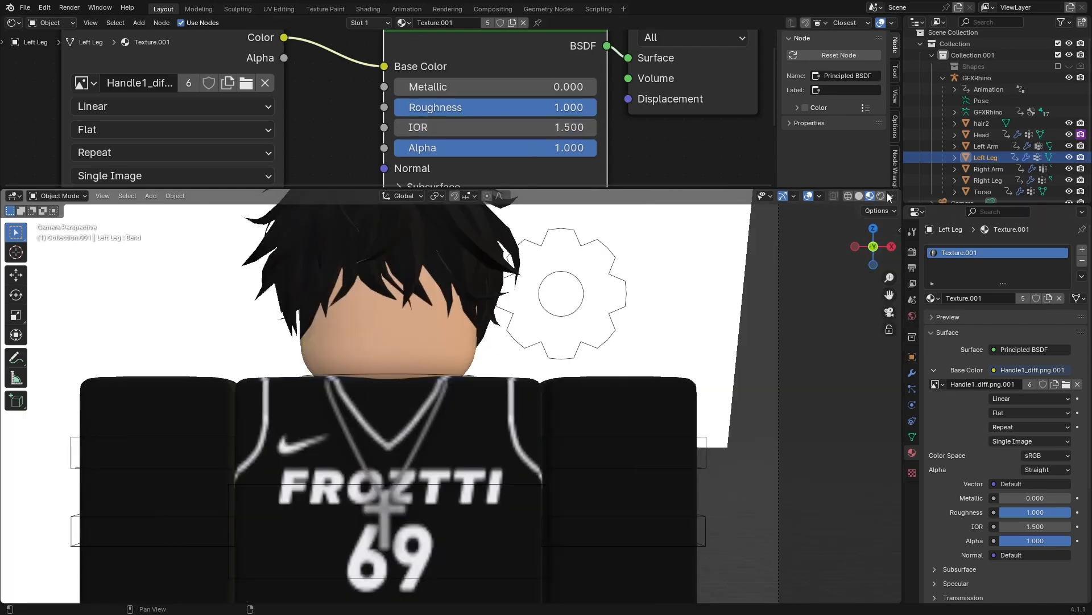
pyautogui.click(882, 196)
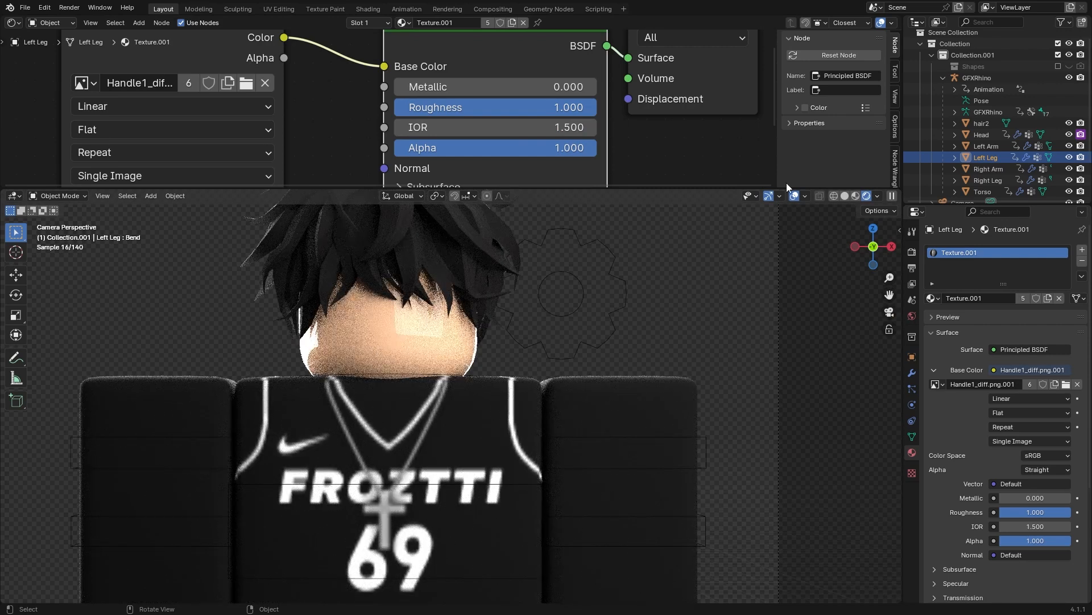
# Set the hair material's Principled BSDF roughness to 0, IOR to 3.9 and metallic to 1 in material preview shading.
pyautogui.click(856, 195)
pyautogui.moveTo(407, 268); pyautogui.dragTo(449, 282, button='middle')
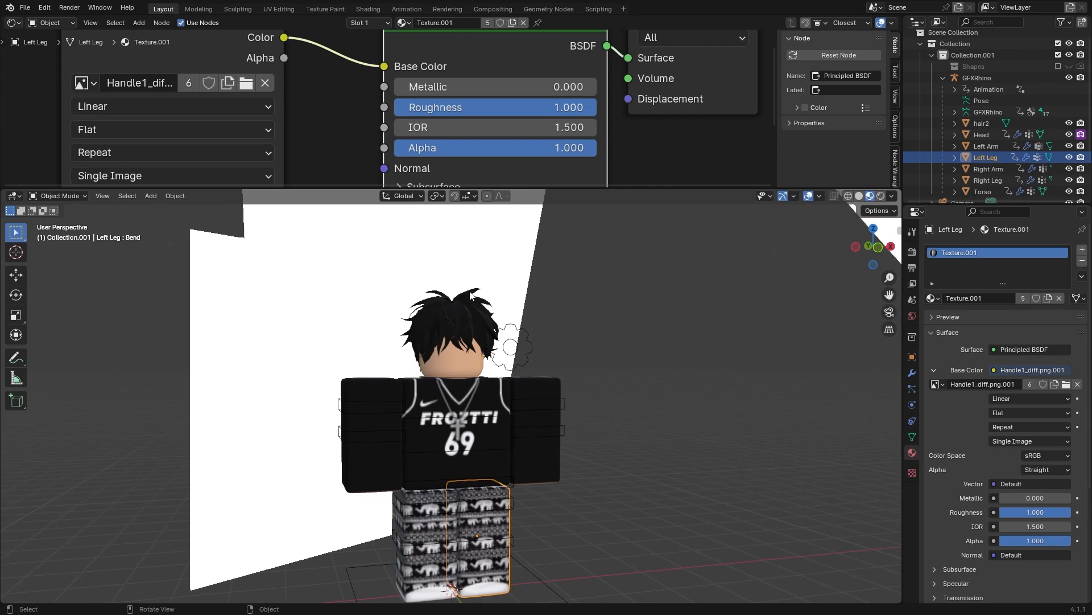
pyautogui.scroll(3, 477, 289)
pyautogui.scroll(3, 477, 289)
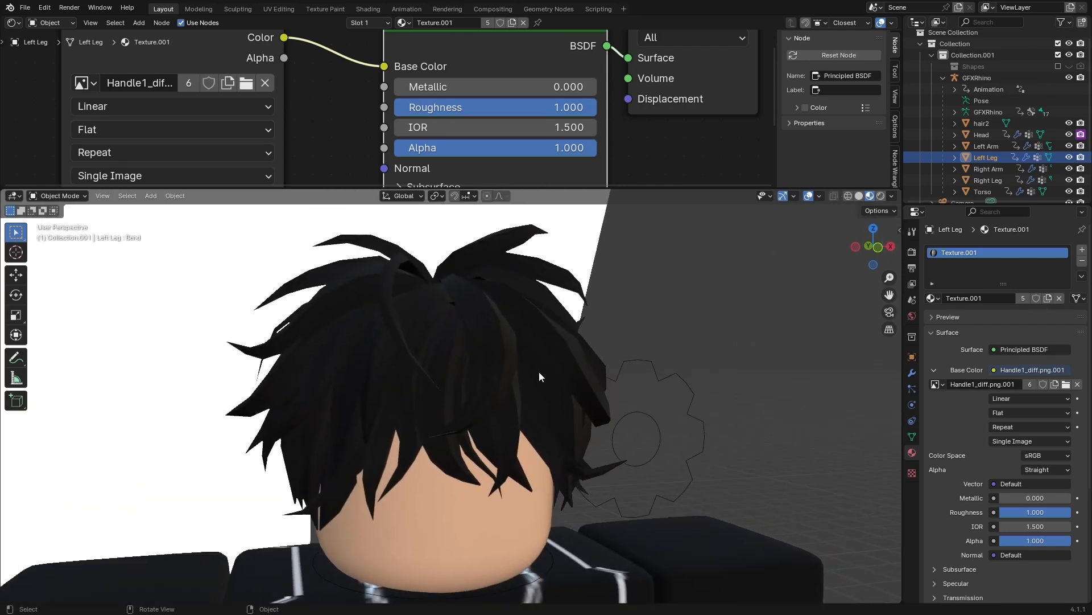
pyautogui.click(552, 369)
pyautogui.scroll(-4, 480, 352)
pyautogui.scroll(-4, 489, 132)
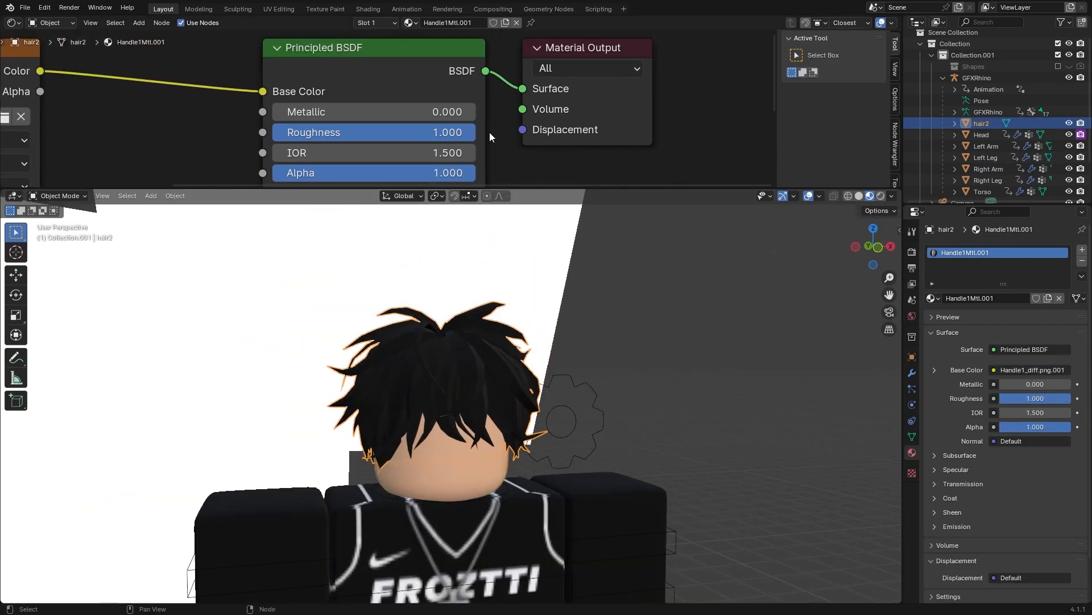
pyautogui.scroll(3, 413, 99)
pyautogui.moveTo(534, 108); pyautogui.dragTo(349, 108)
pyautogui.moveTo(439, 128); pyautogui.dragTo(463, 128)
pyautogui.moveTo(439, 82); pyautogui.dragTo(660, 82)
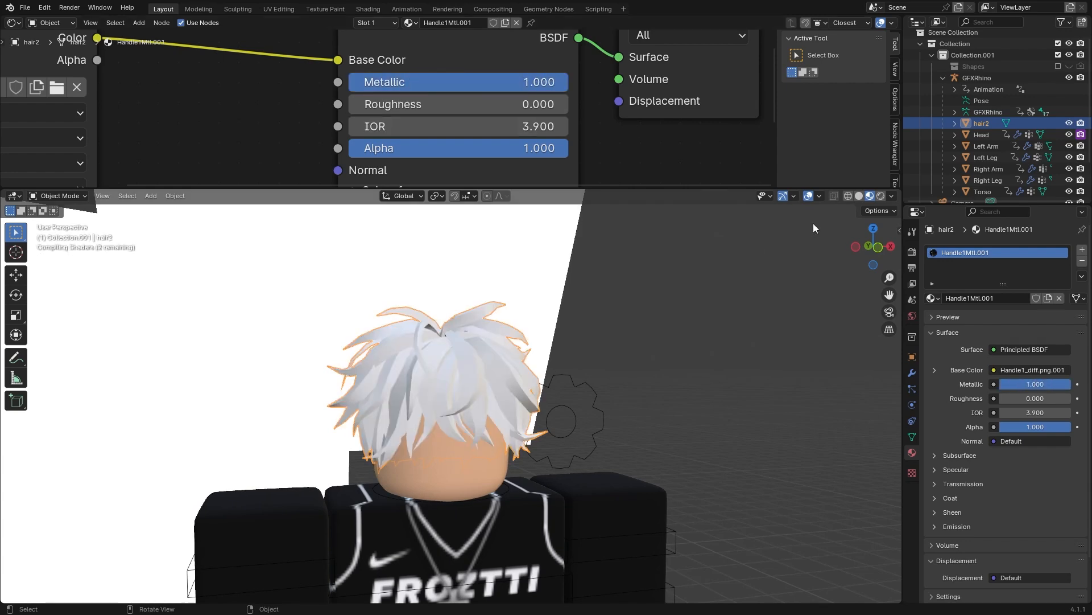
# Set the hair material's metallic value to 0 in rendered shading and look through the scene camera.
pyautogui.click(881, 196)
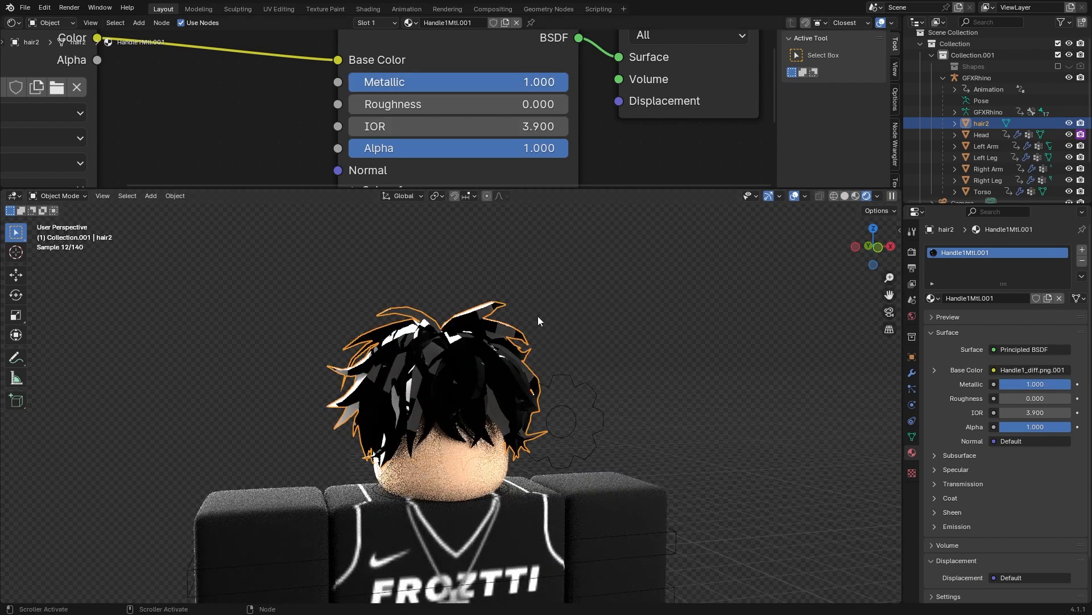
pyautogui.moveTo(535, 79); pyautogui.dragTo(313, 82)
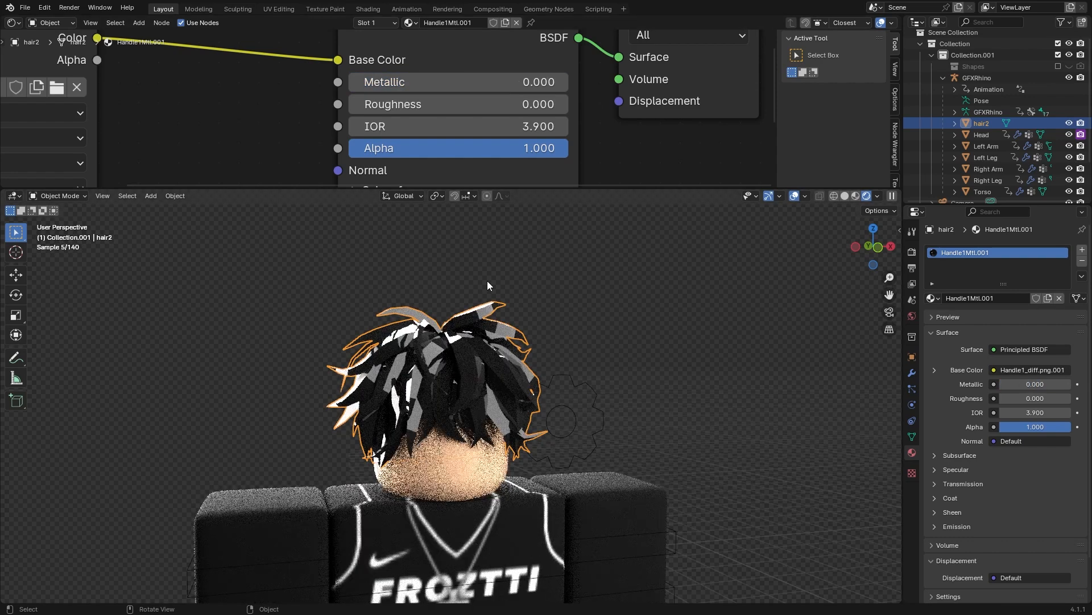
pyautogui.click(889, 311)
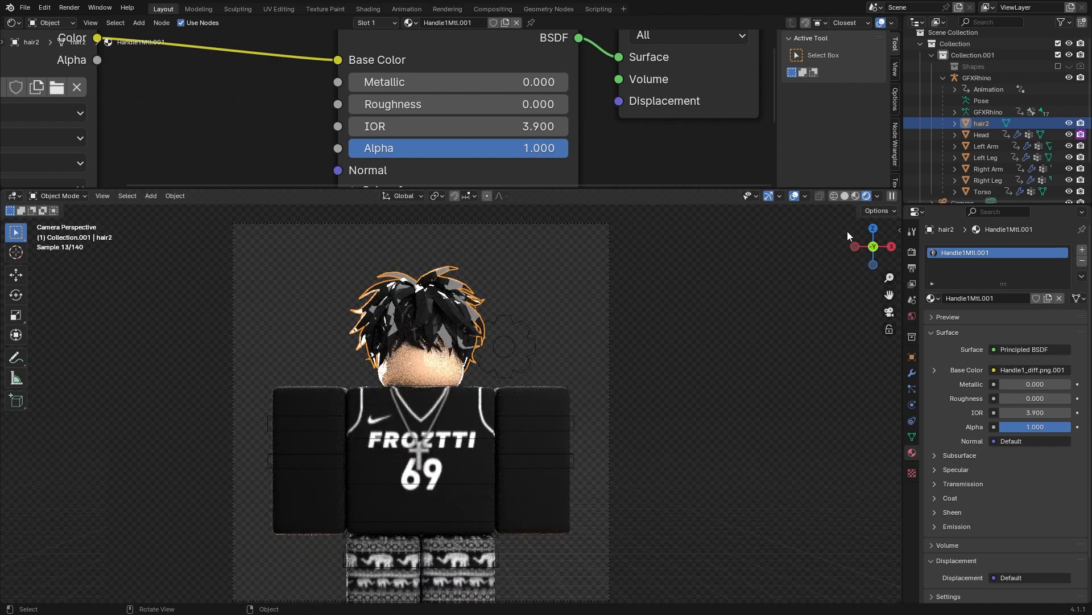
# Try deleting the Light 1 plane in material preview shading and undo the deletion.
pyautogui.click(855, 196)
pyautogui.moveTo(470, 310)
pyautogui.mouseDown(button='middle')
pyautogui.moveTo(500, 330)
pyautogui.moveTo(598, 324)
pyautogui.mouseUp(button='middle')
pyautogui.click(641, 249)
pyautogui.moveTo(609, 286); pyautogui.dragTo(471, 299, button='middle')
pyautogui.scroll(-2, 594, 291)
pyautogui.press('x')
pyautogui.click(594, 291)
pyautogui.scroll(5, 471, 299)
pyautogui.hotkey('ctrl', 'z')
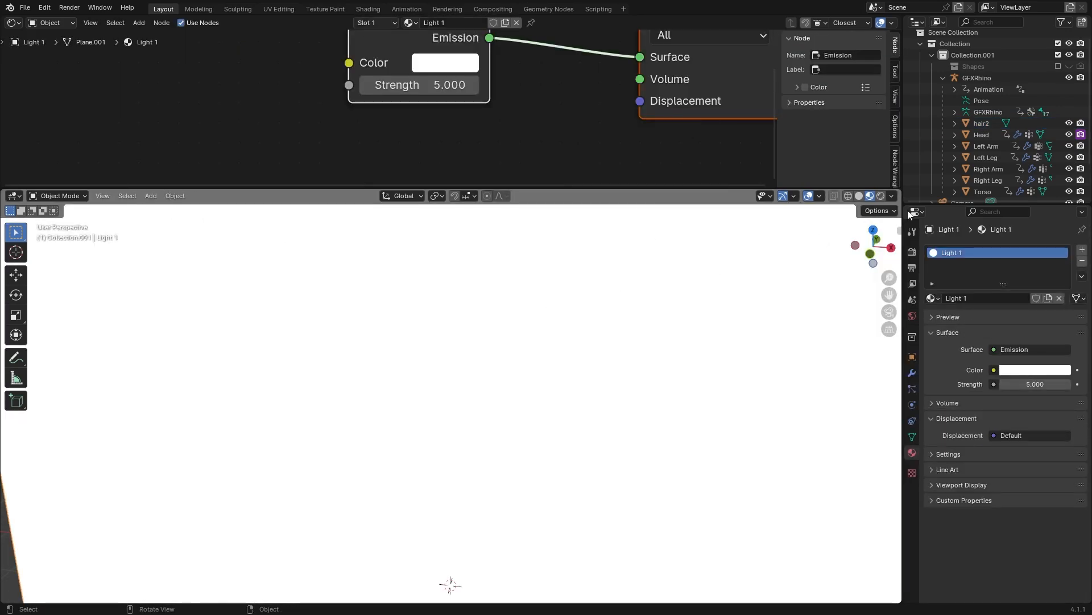
# Switch to rendered shading, view the character from an angle and redo the deletion of the Light 1 plane.
pyautogui.click(881, 196)
pyautogui.moveTo(418, 385); pyautogui.dragTo(532, 346, button='middle')
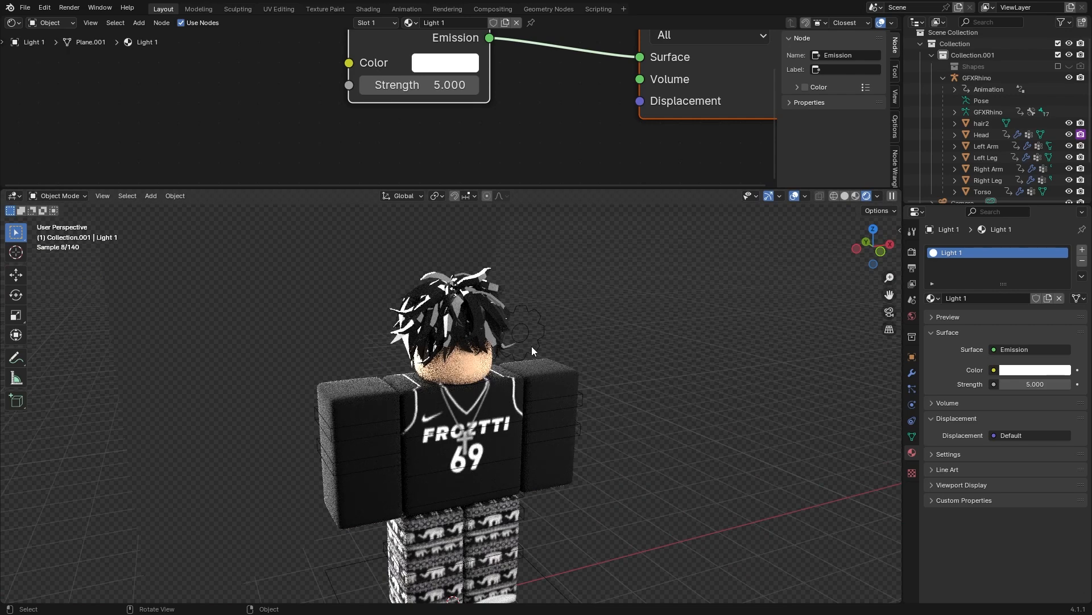
pyautogui.hotkey('ctrl', 'shift', 'z')
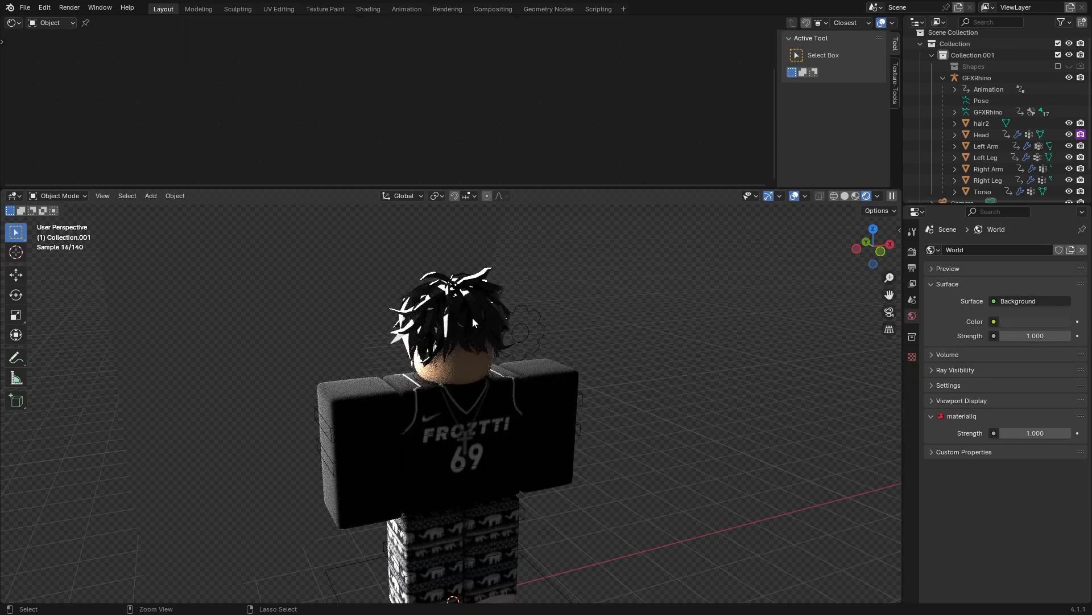
# Undo the deletion of the Light 1 plane, look through the scene camera and switch to material preview shading.
pyautogui.hotkey('ctrl', 'z')
pyautogui.scroll(-3, 486, 327)
pyautogui.moveTo(494, 338)
pyautogui.mouseDown(button='middle')
pyautogui.moveTo(569, 326)
pyautogui.moveTo(494, 328)
pyautogui.mouseUp(button='middle')
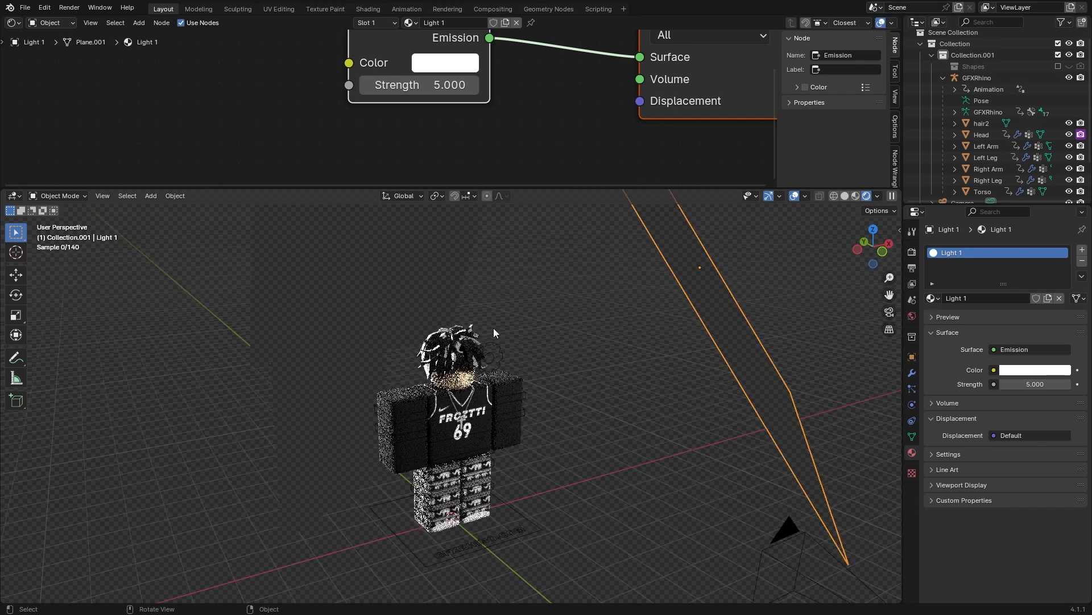
pyautogui.click(889, 312)
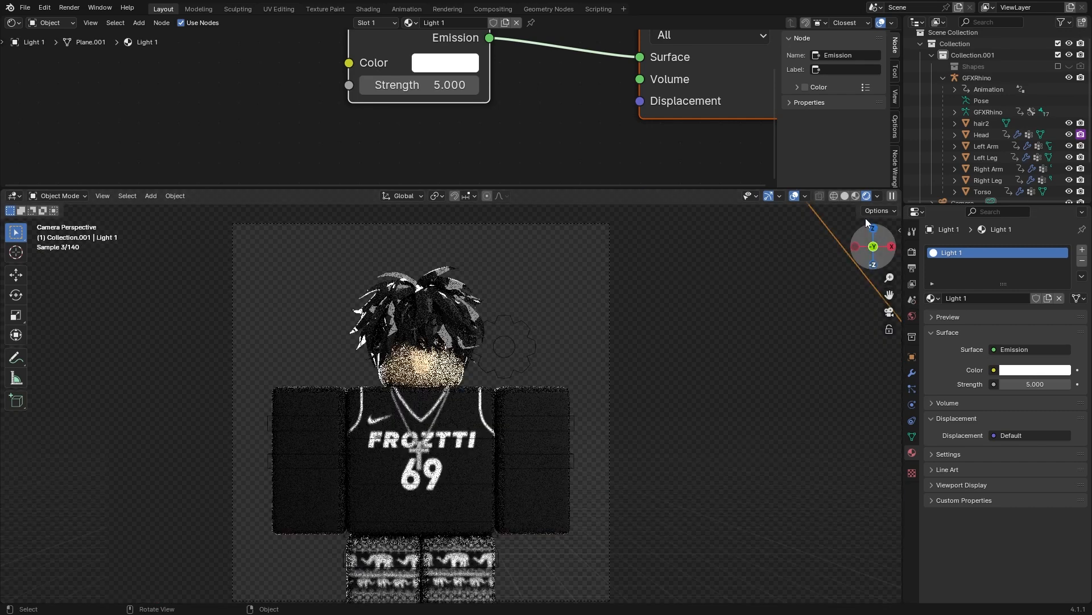
pyautogui.click(855, 195)
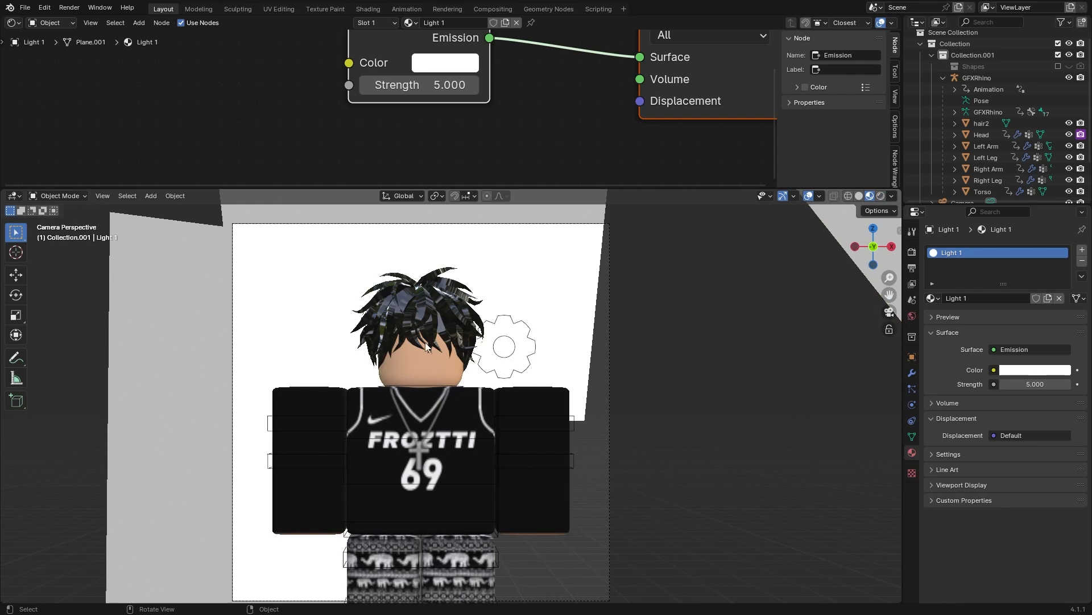
# Examine the Principled BSDF settings of the hair and head materials.
pyautogui.click(425, 342)
pyautogui.moveTo(439, 104); pyautogui.dragTo(348, 106)
pyautogui.click(429, 370)
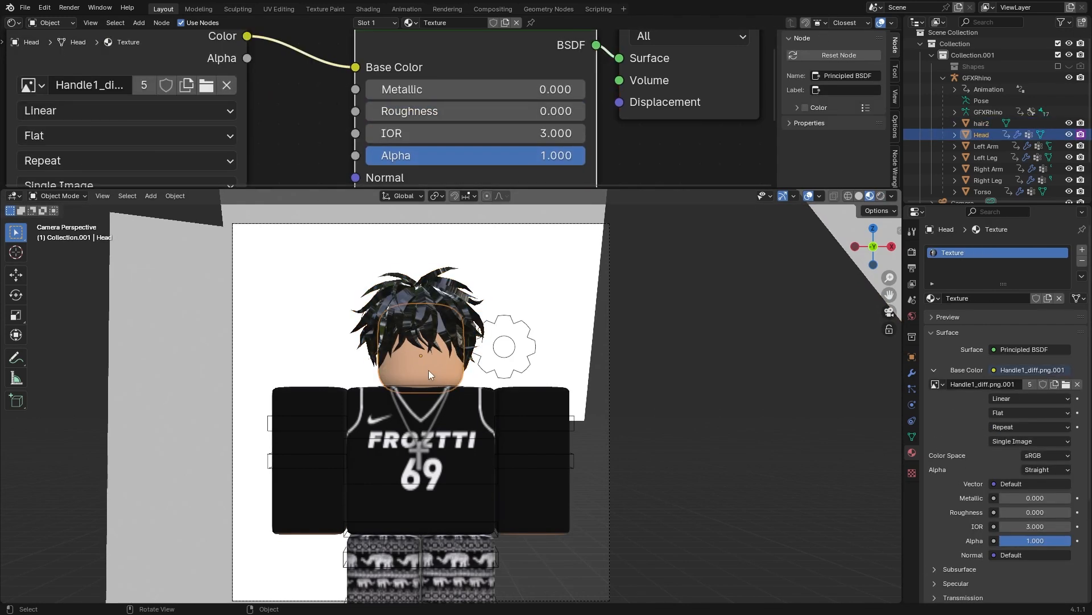
# Select the Light 3 emission plane, inspect the light planes around the character from an angle and return to the camera view.
pyautogui.click(519, 282)
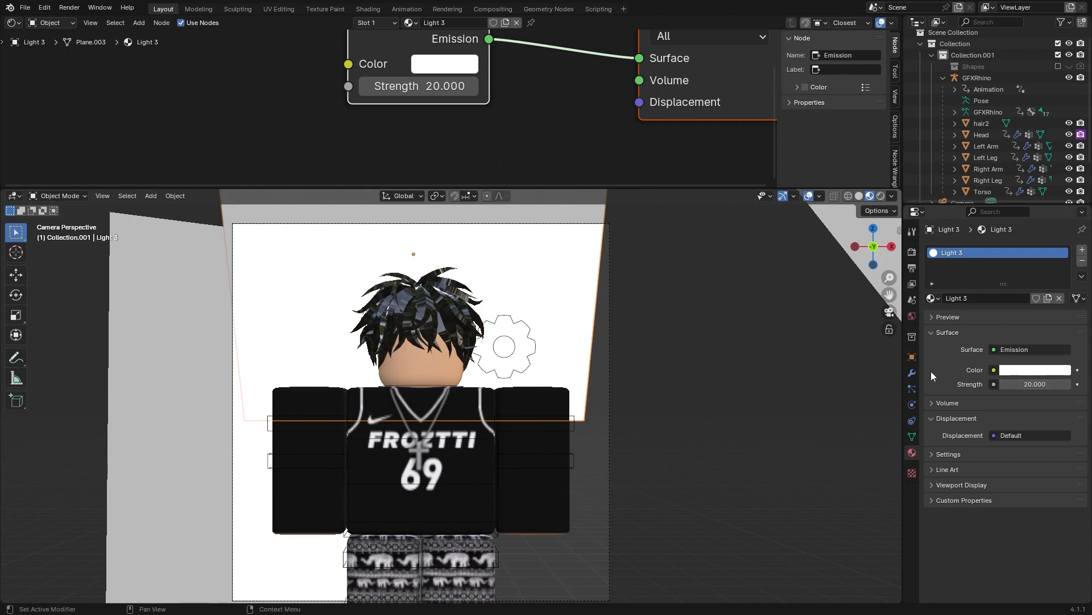
pyautogui.moveTo(711, 367); pyautogui.dragTo(604, 341, button='middle')
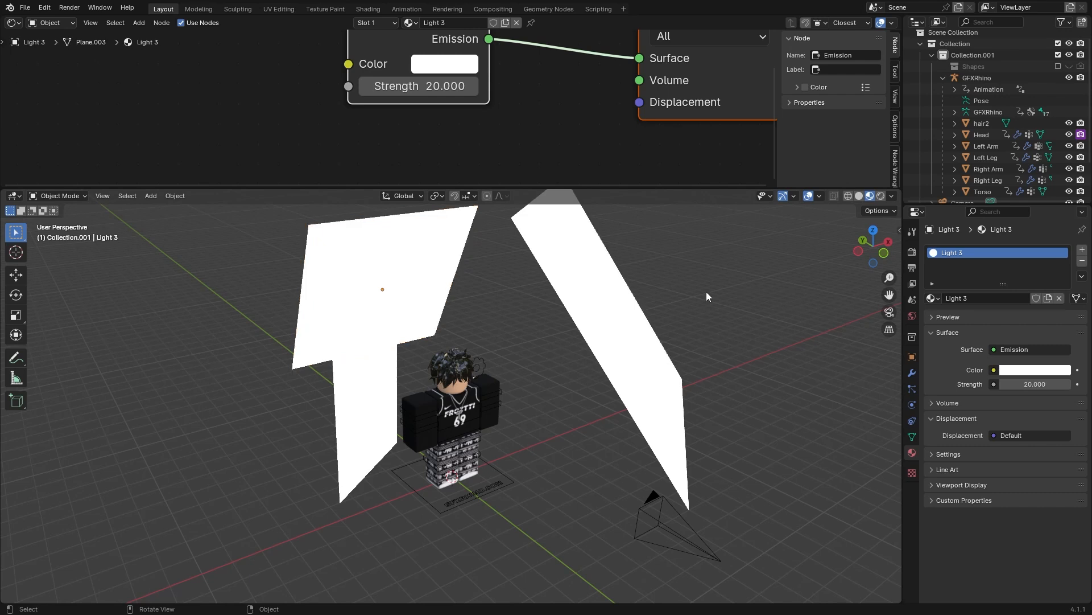
pyautogui.moveTo(705, 307); pyautogui.dragTo(618, 302, button='middle')
pyautogui.press('KP_0')
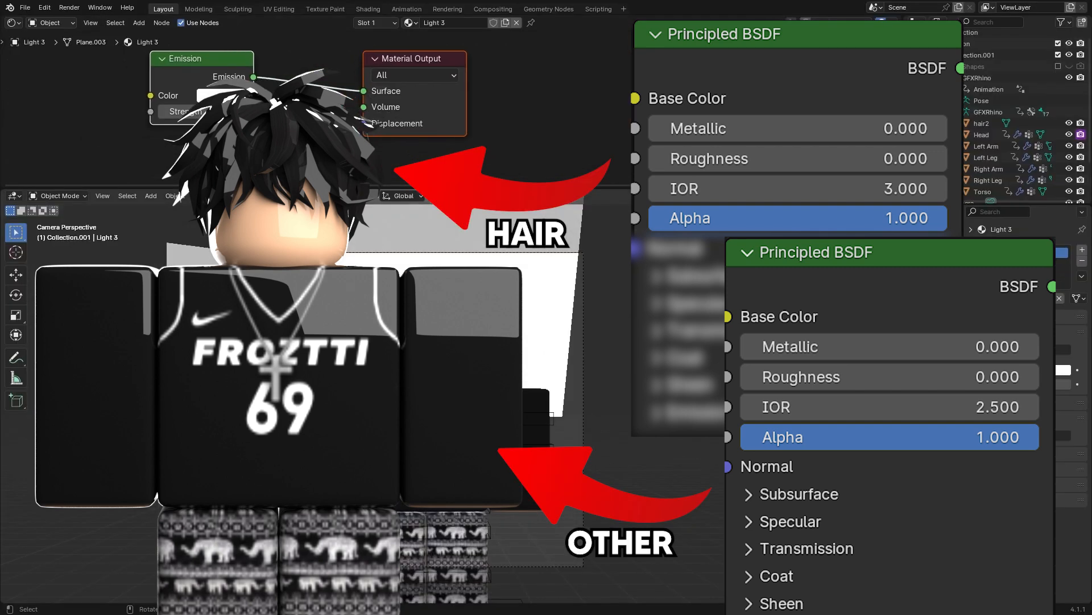
# Select the hair and inspect its material's Principled BSDF and Material Output nodes.
pyautogui.click(427, 336)
pyautogui.moveTo(233, 138); pyautogui.dragTo(404, 138, button='middle')
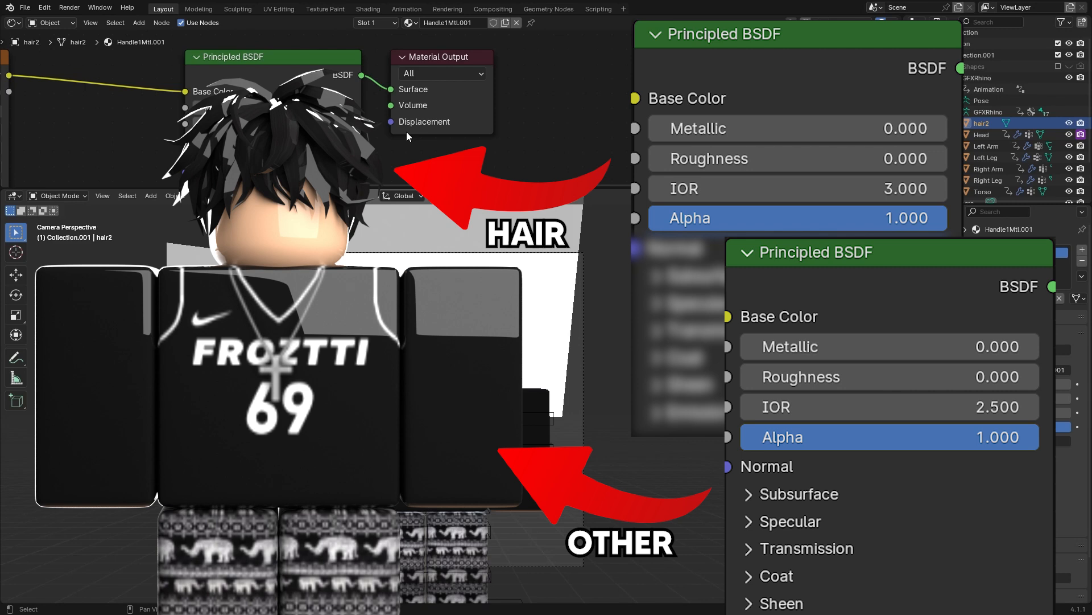
pyautogui.click(353, 318)
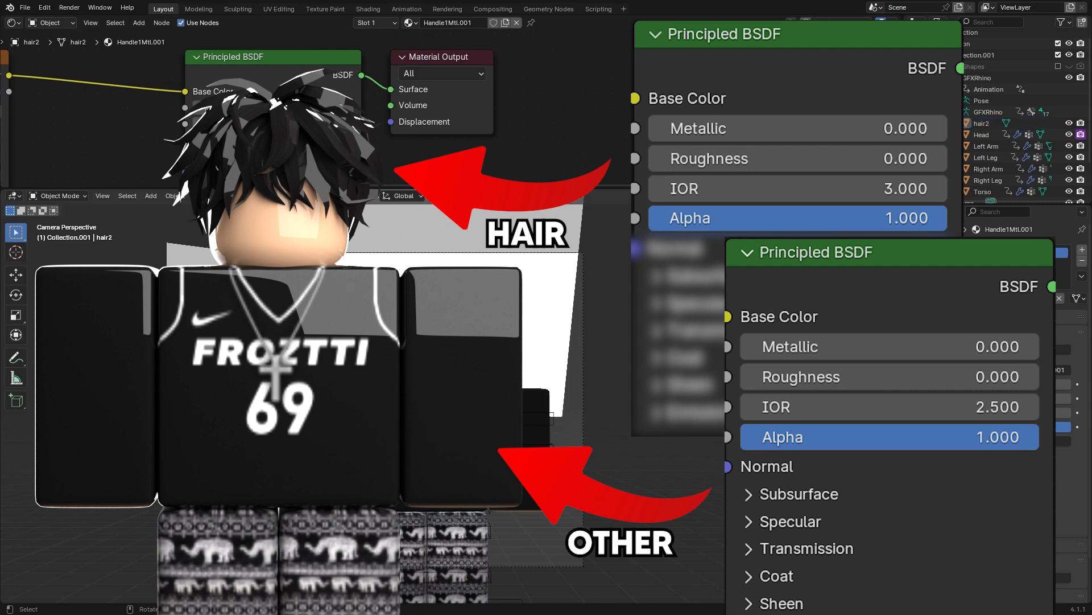